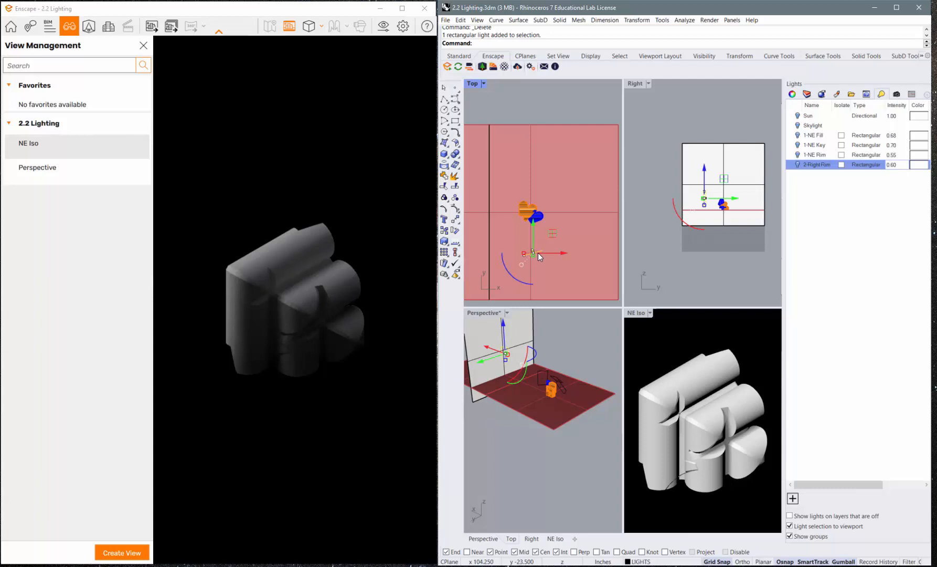
Delete the 2-Right Rim light and set the rendered NE Iso viewport to the Right view
key("Delete")
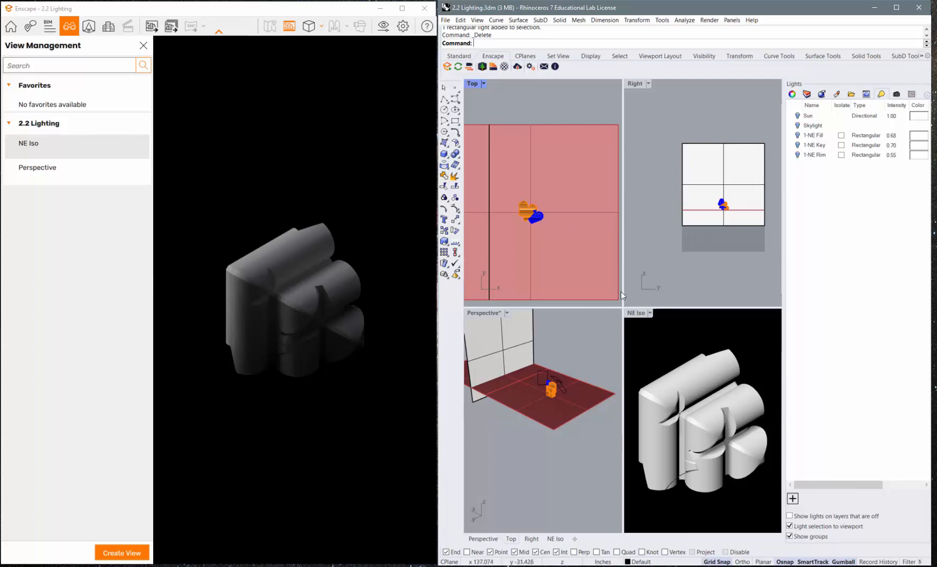
left_click(650, 313)
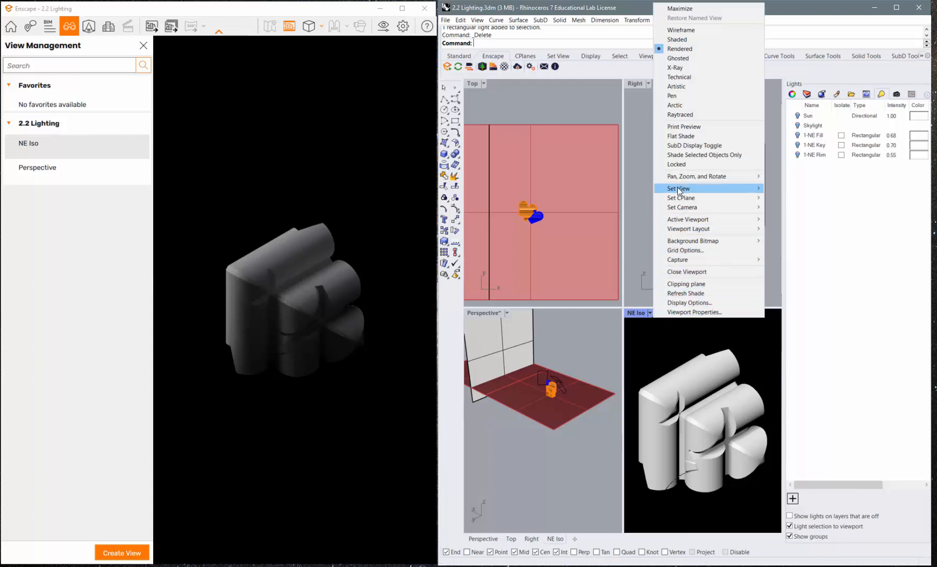
mouse_move(681, 190)
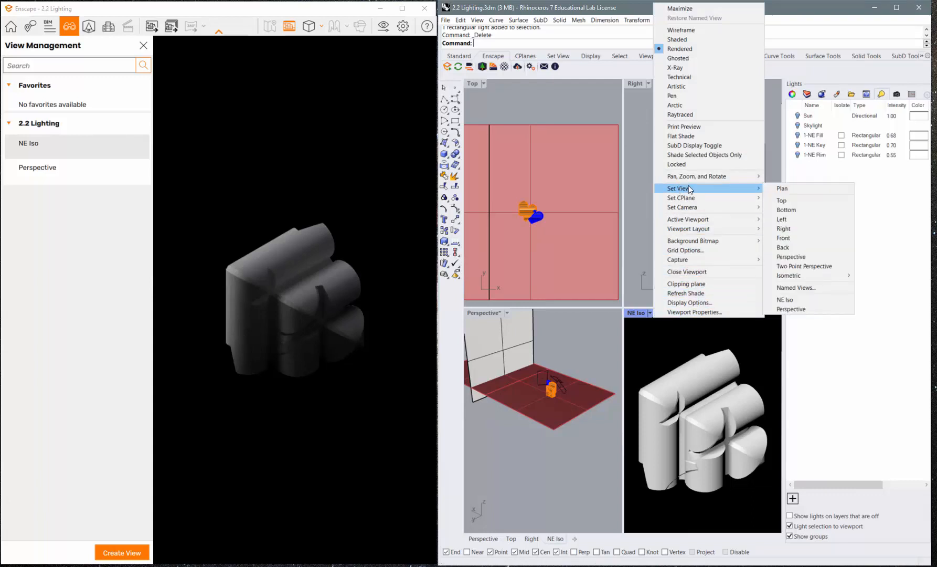
left_click(784, 228)
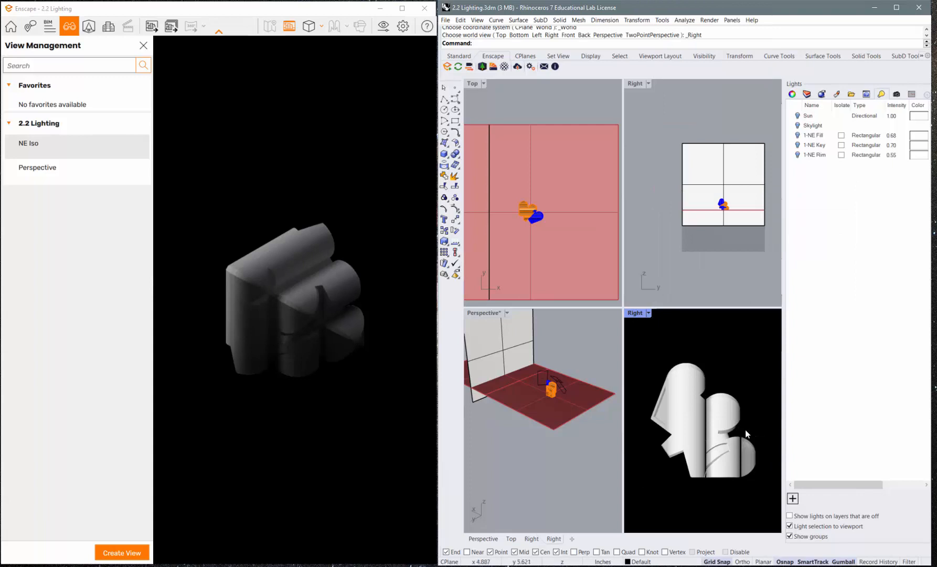
scroll(741, 449, "up", 1)
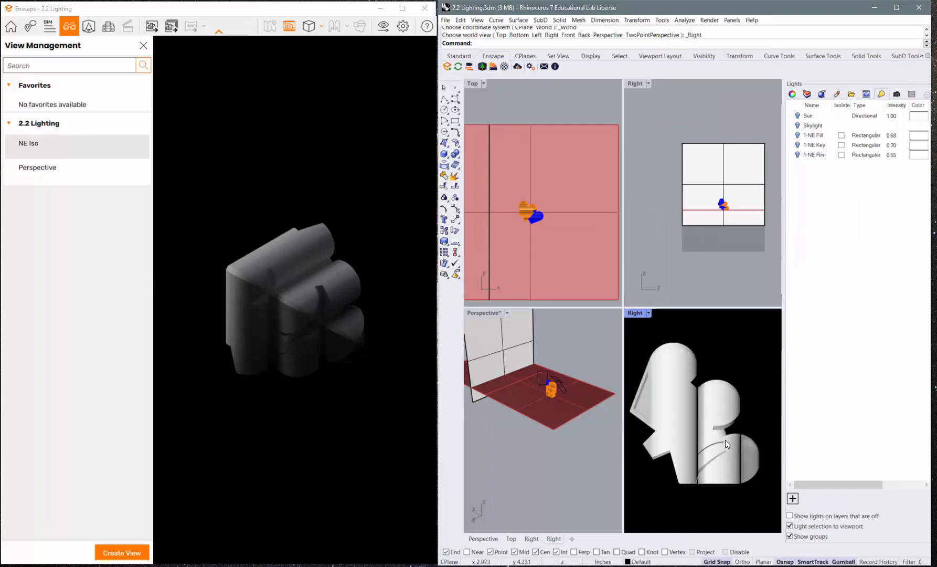
scroll(725, 440, "down", 1)
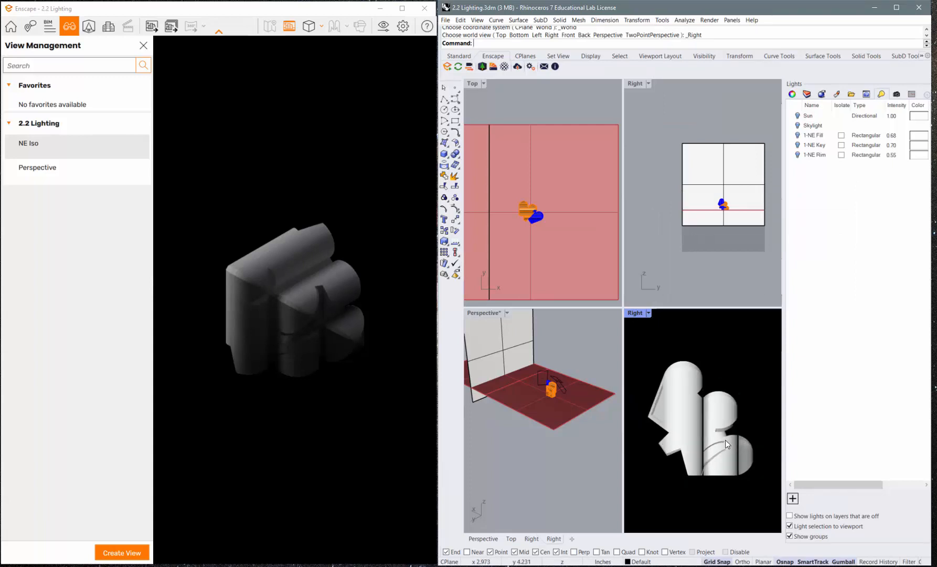
Save the rendered viewport as a named view called Right, and display that view in Enscape
left_click(897, 96)
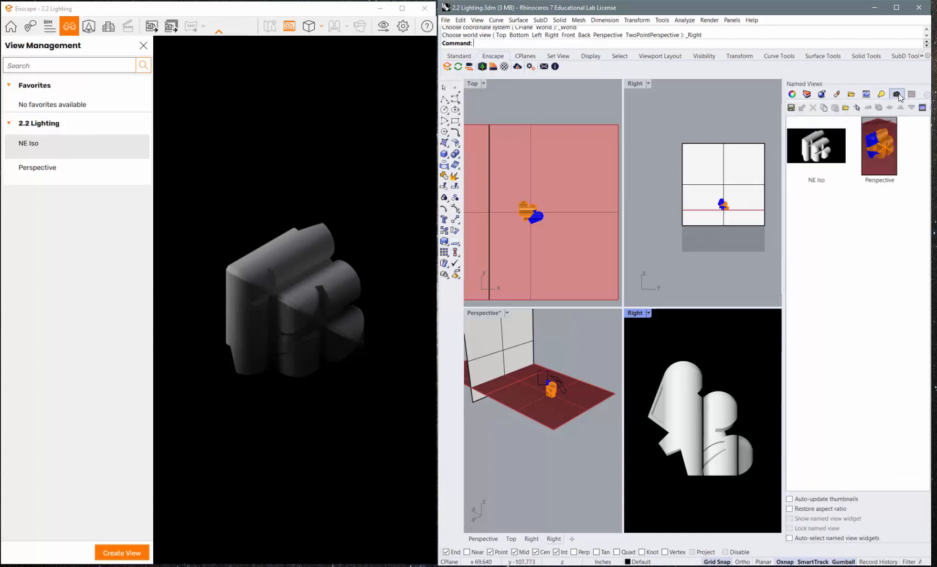
left_click(792, 108)
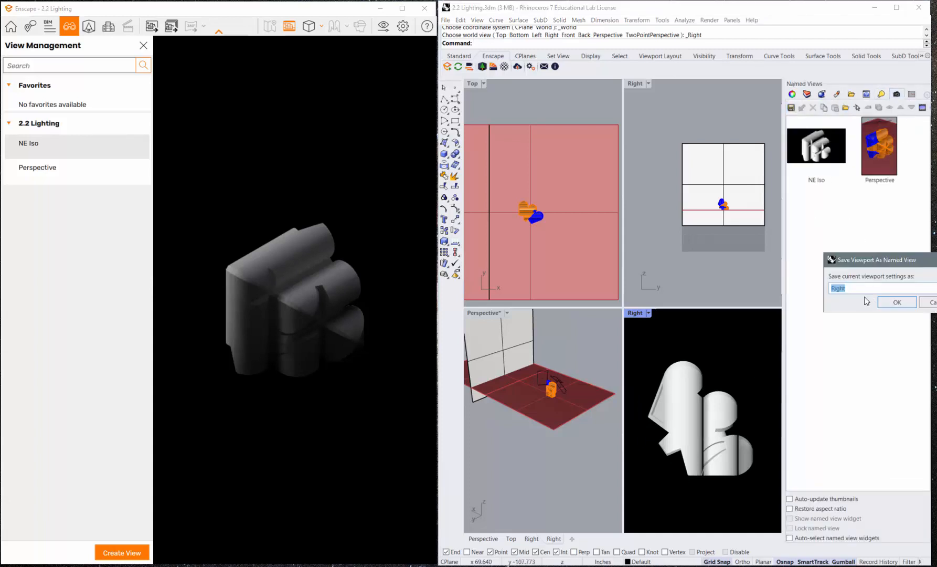
left_click(891, 304)
left_click(839, 325)
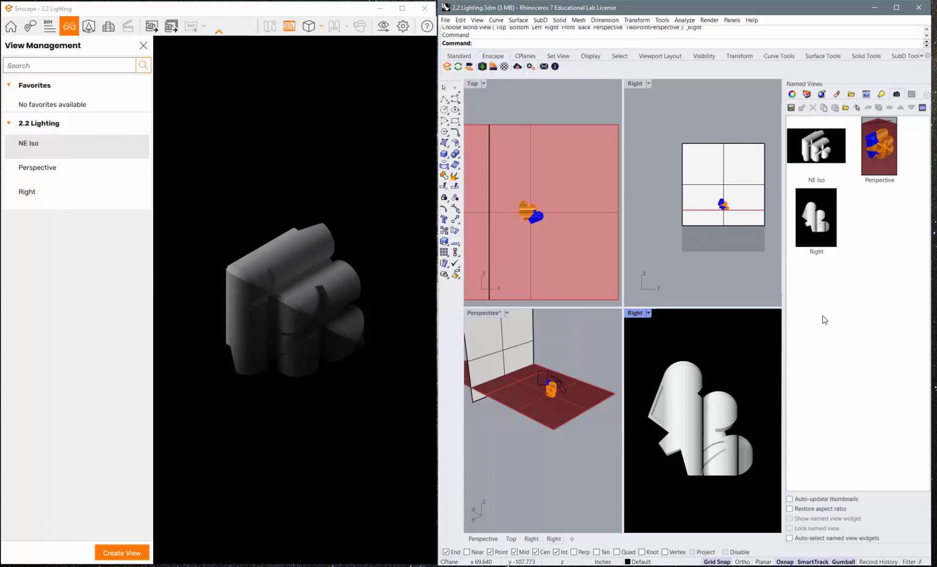
left_click(35, 195)
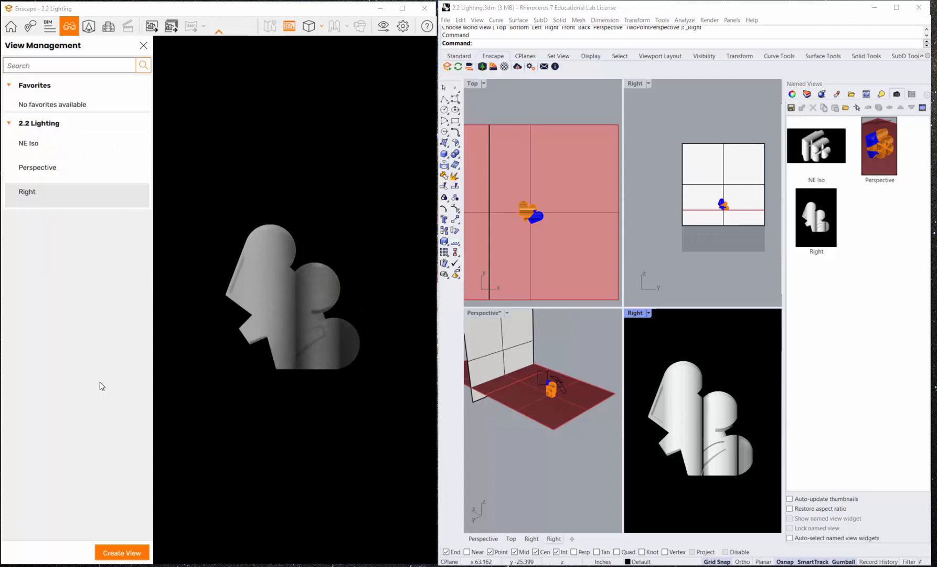
Duplicate the 01 - NE visual settings preset as 02 - Right and make the copy active
left_click(384, 33)
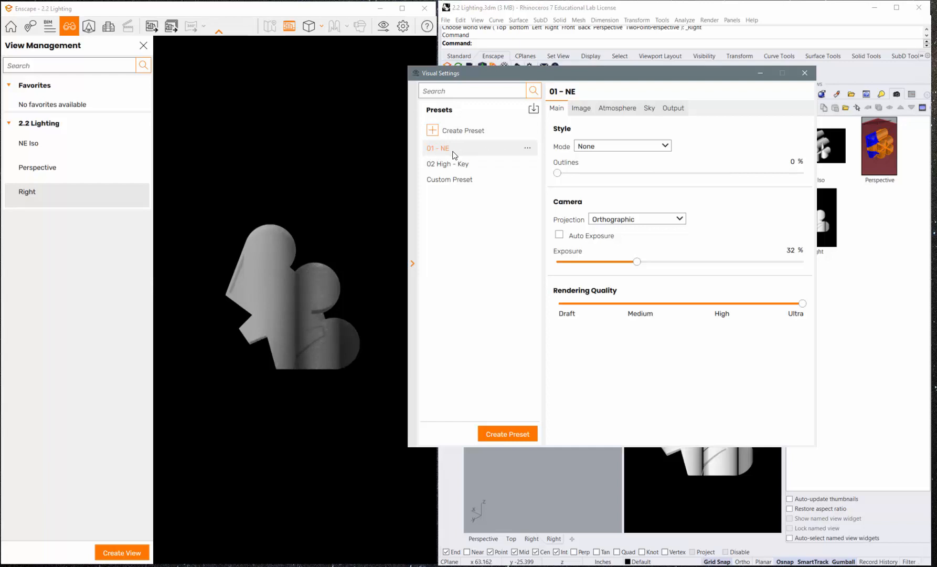
left_click(528, 152)
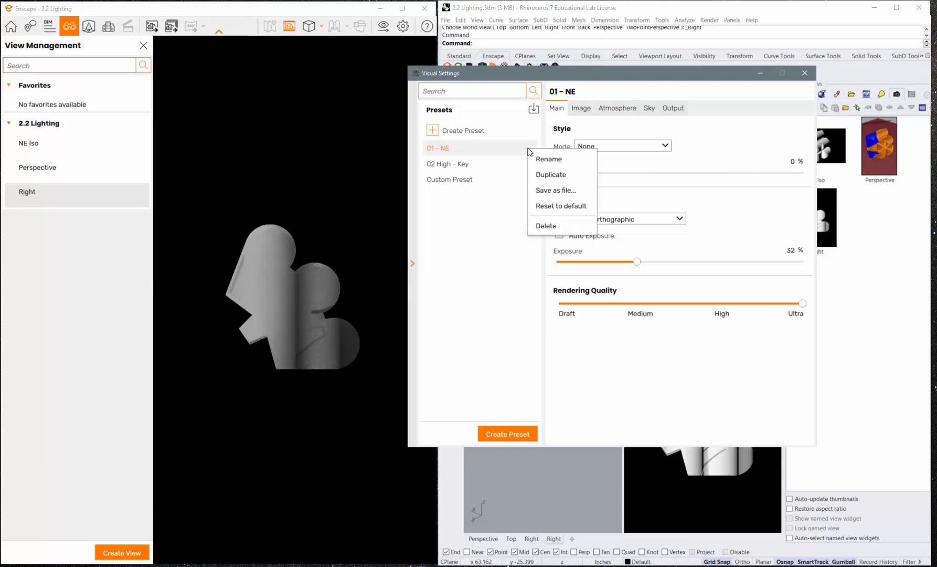
left_click(542, 178)
left_click(474, 164)
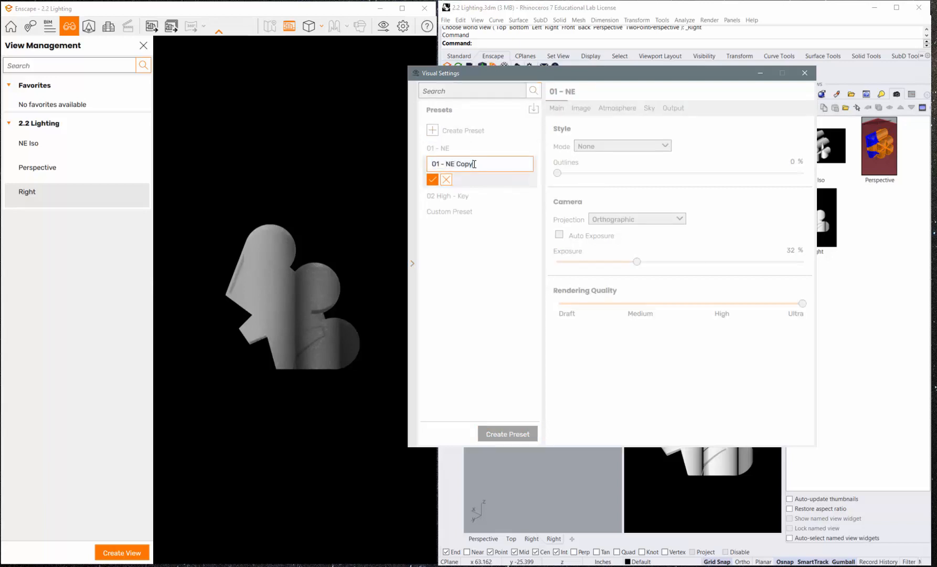
left_click_drag(475, 163, 438, 163)
type("2 - Right")
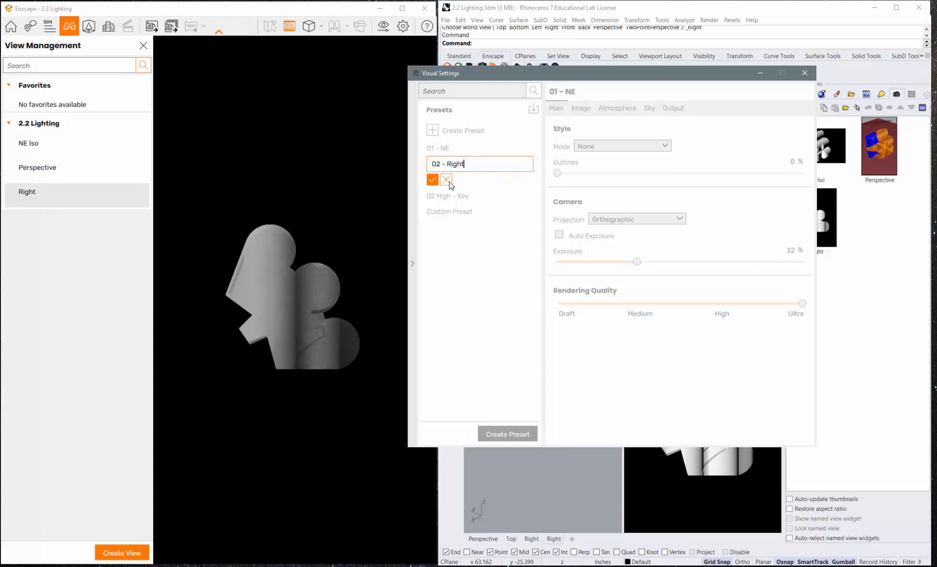
left_click(433, 179)
left_click(445, 165)
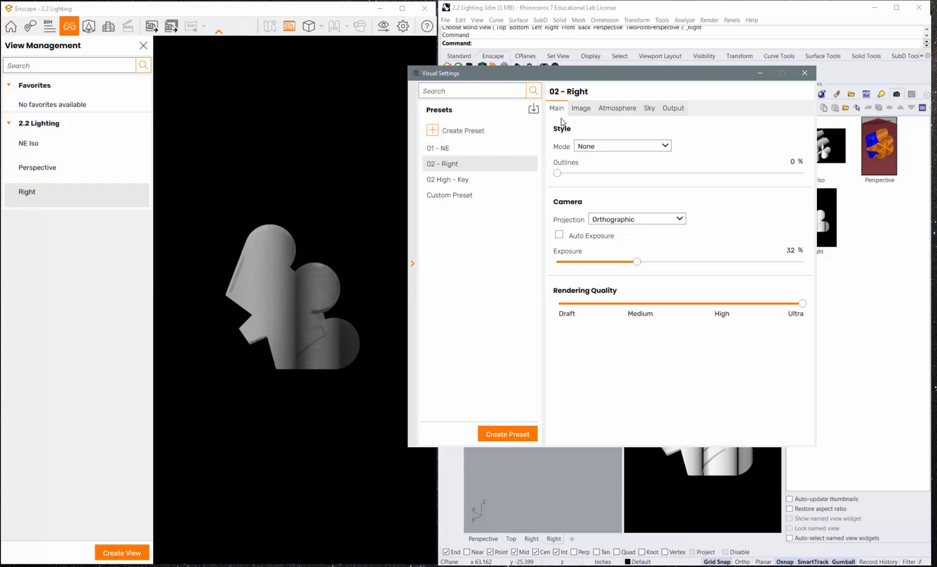
Set the skybox rotation of the 02 - Right preset to 40° and close the visual settings
left_click(582, 109)
left_click(617, 108)
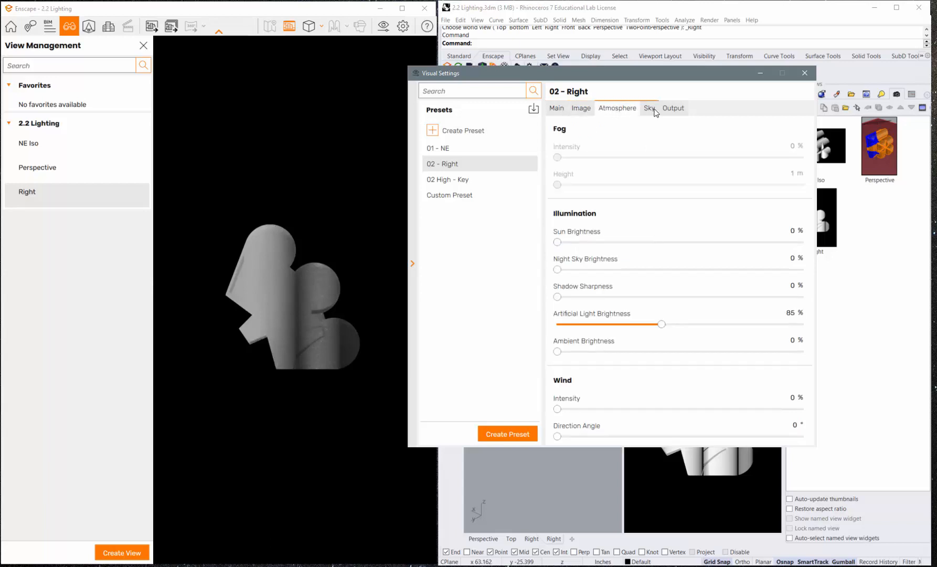
left_click(649, 109)
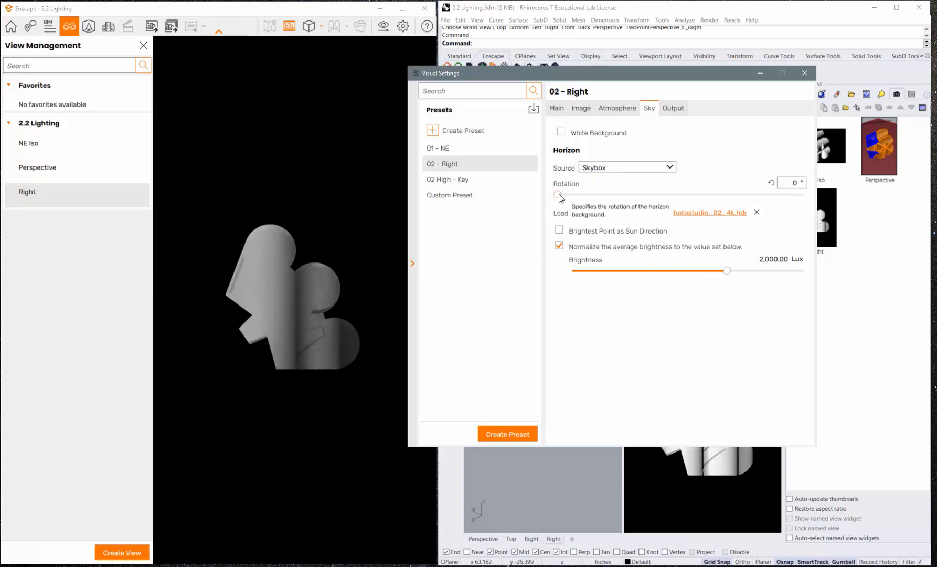
mouse_move(560, 198)
left_mouse_down()
mouse_move(739, 200)
mouse_move(727, 203)
mouse_move(714, 201)
mouse_move(784, 193)
mouse_move(605, 205)
mouse_move(714, 187)
mouse_move(561, 199)
mouse_move(571, 202)
left_mouse_up()
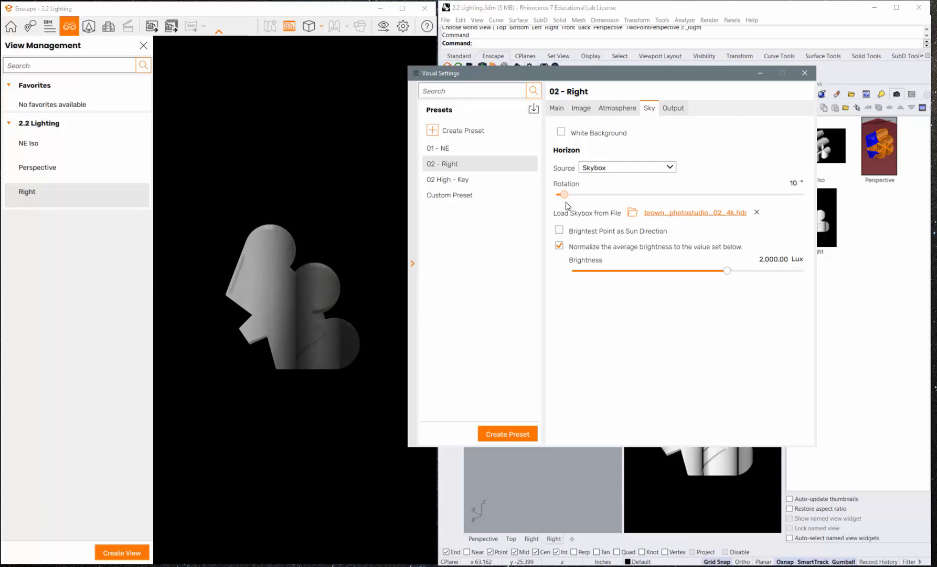
left_click_drag(566, 203, 587, 204)
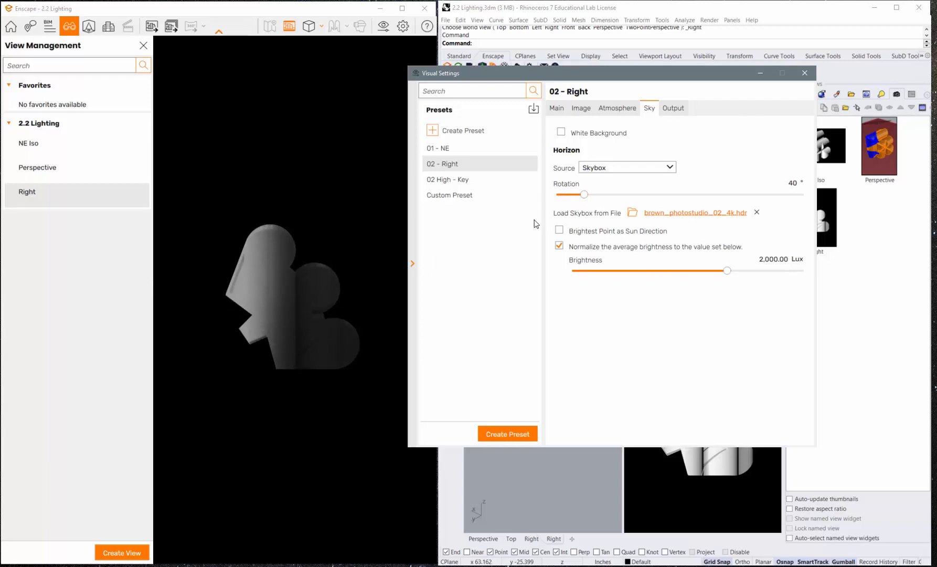
left_click(805, 73)
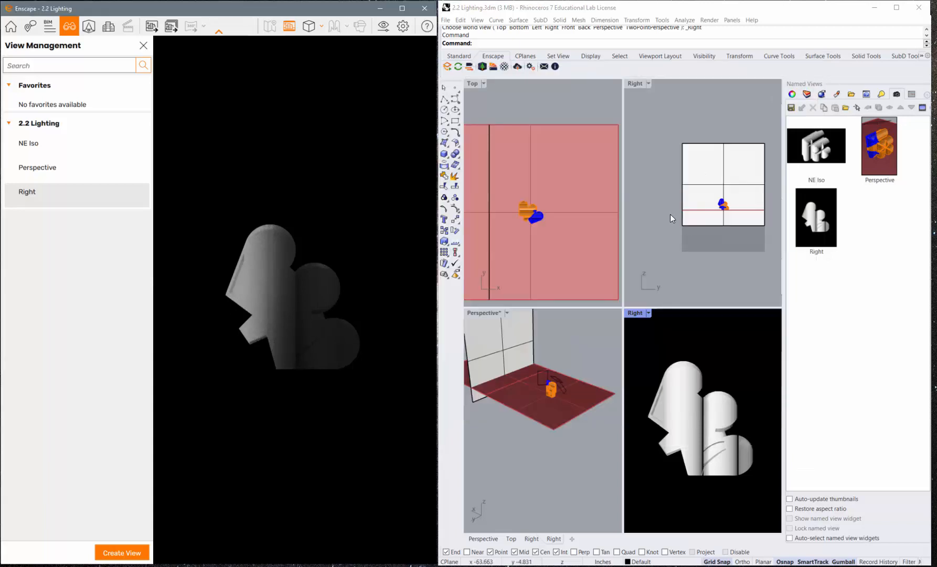
In Rhino, draw an upright rectangular light about 64 inches tall in the Right view, starting outside the backdrop's edge
left_click(882, 95)
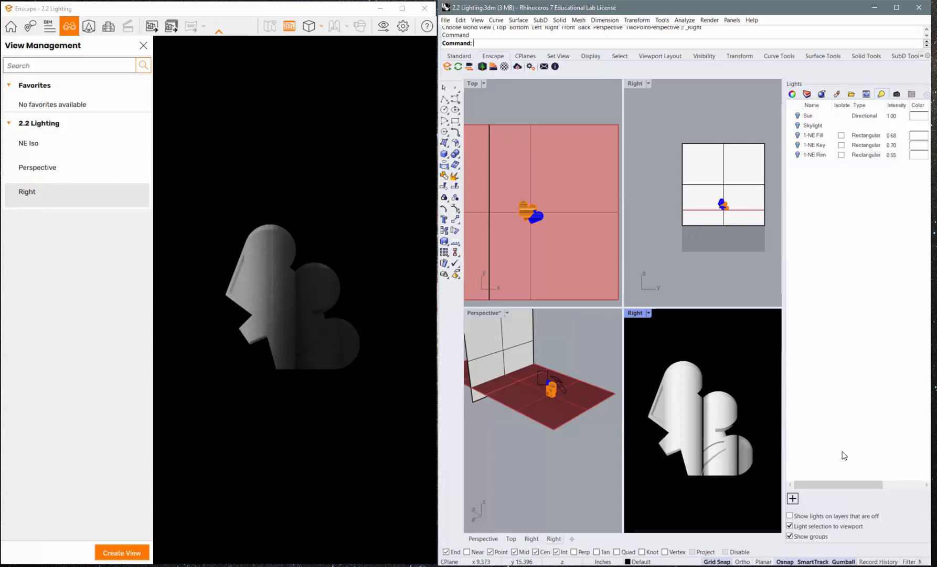
left_click(792, 499)
left_click(821, 548)
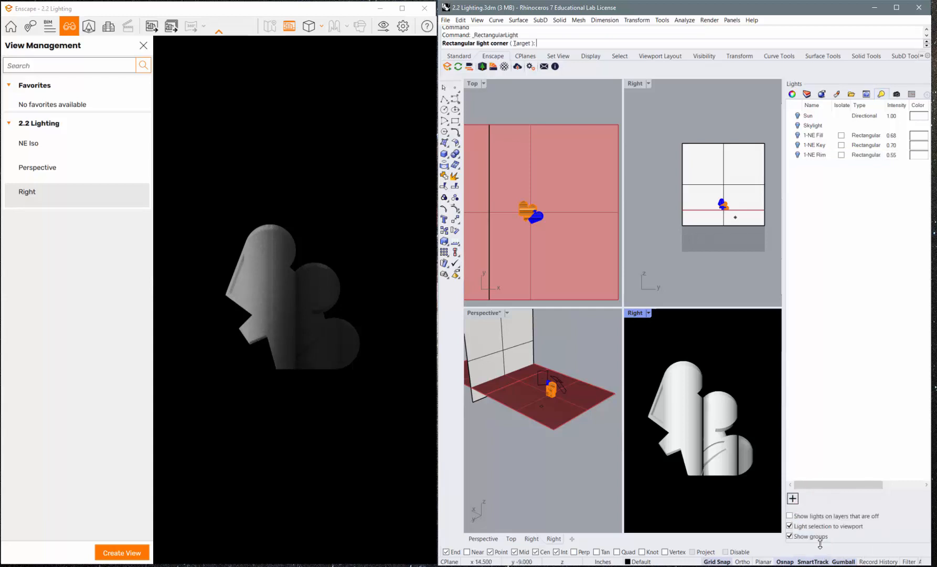
scroll(722, 198, "up", 5)
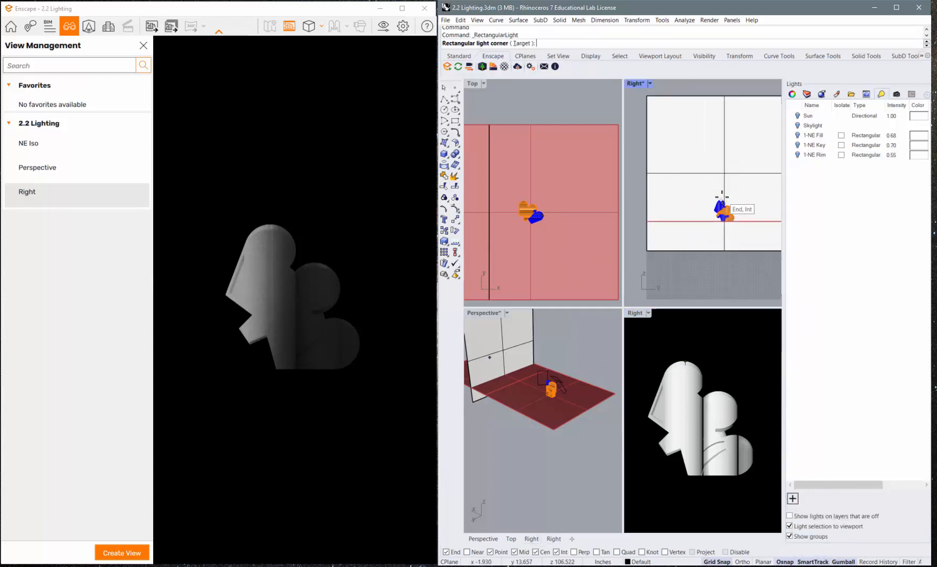
scroll(698, 213, "down", 2)
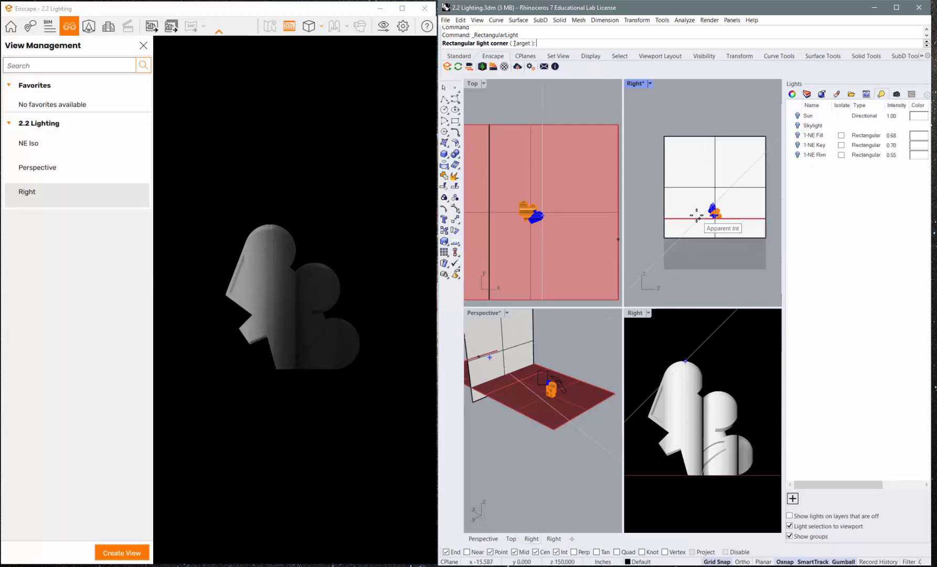
left_click(647, 217)
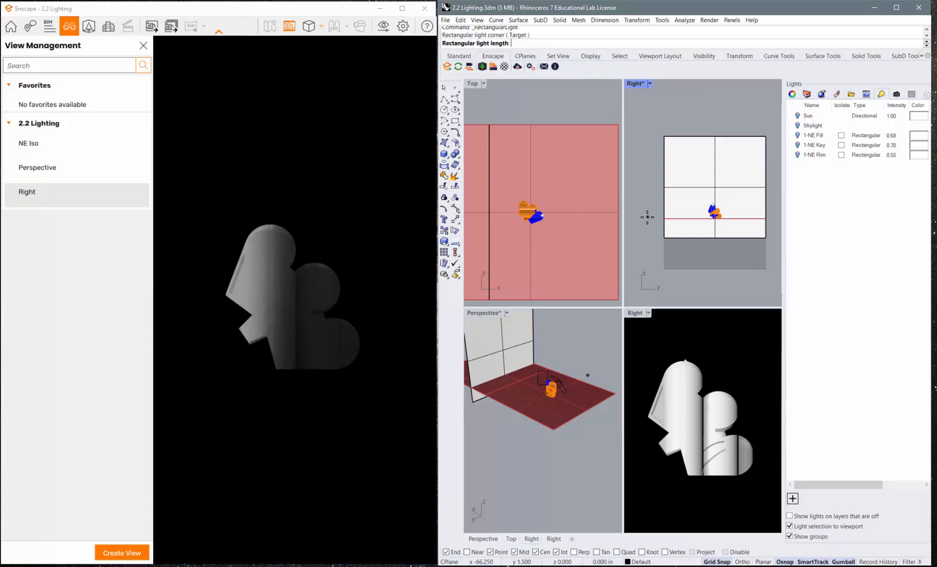
left_click(648, 151, "shift")
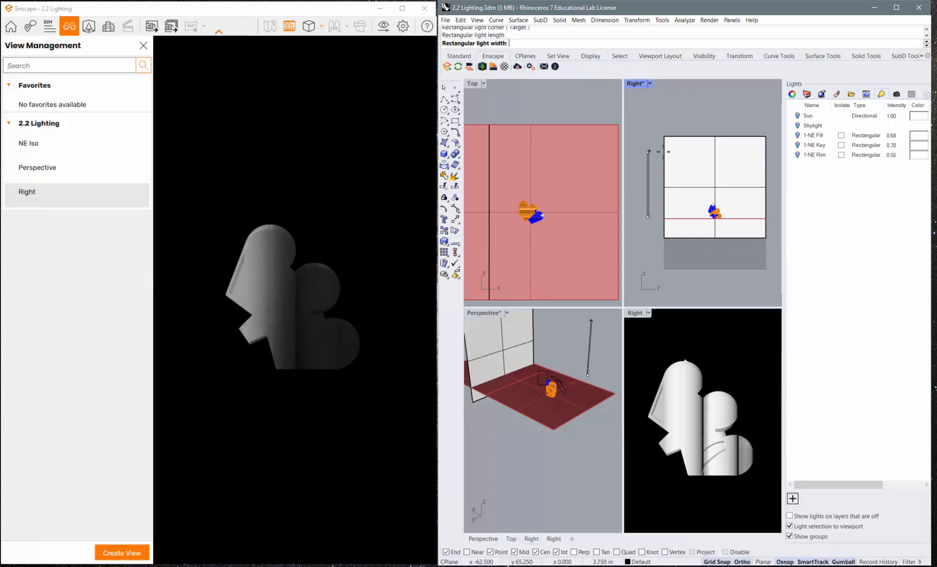
left_click(712, 156)
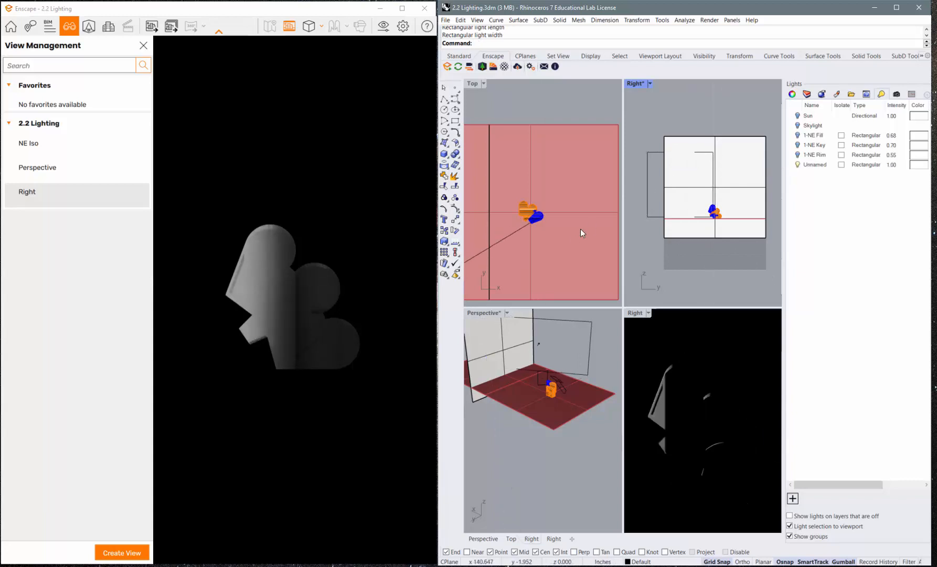
Select the new unnamed rectangular light in the Top view and delete it
scroll(562, 245, "down", 3)
scroll(551, 244, "down", 1)
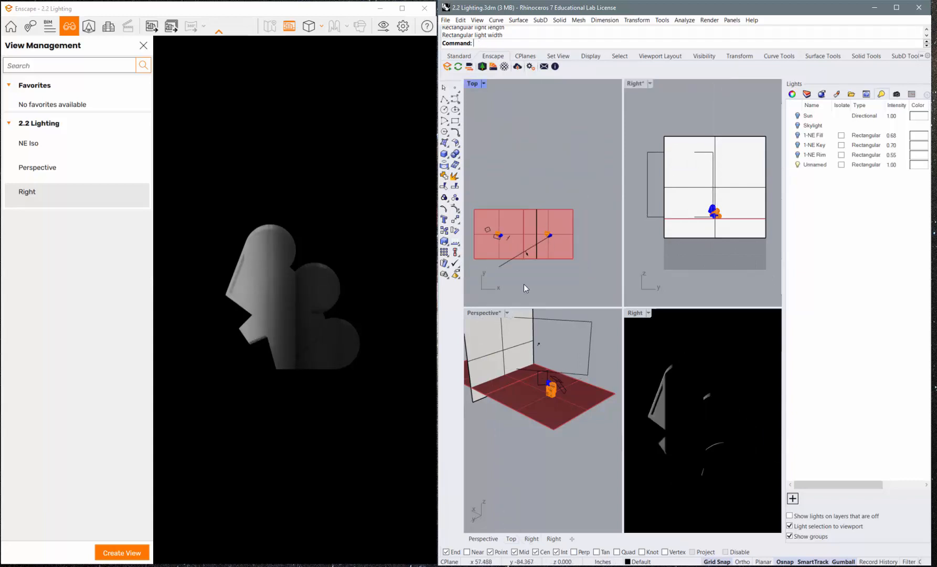
left_click(508, 262)
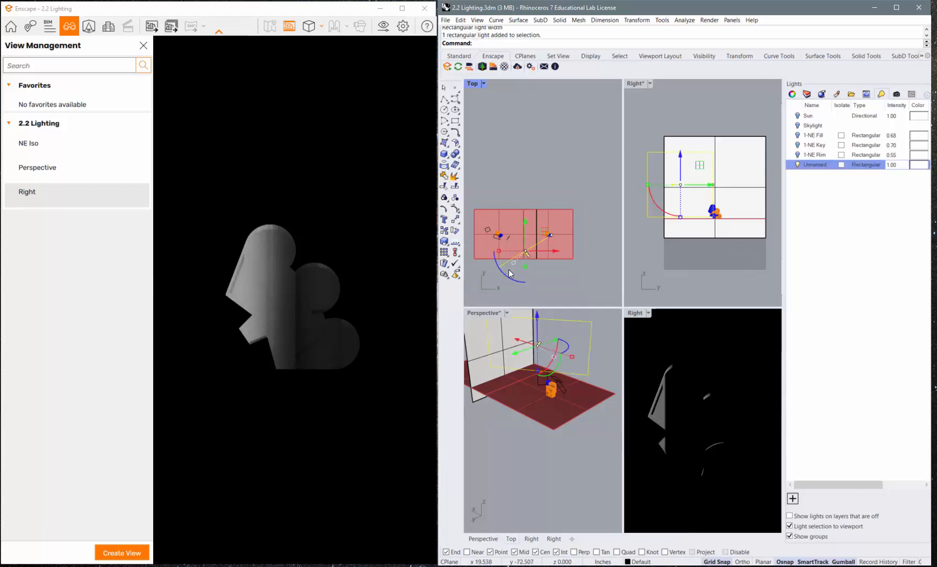
key("Delete")
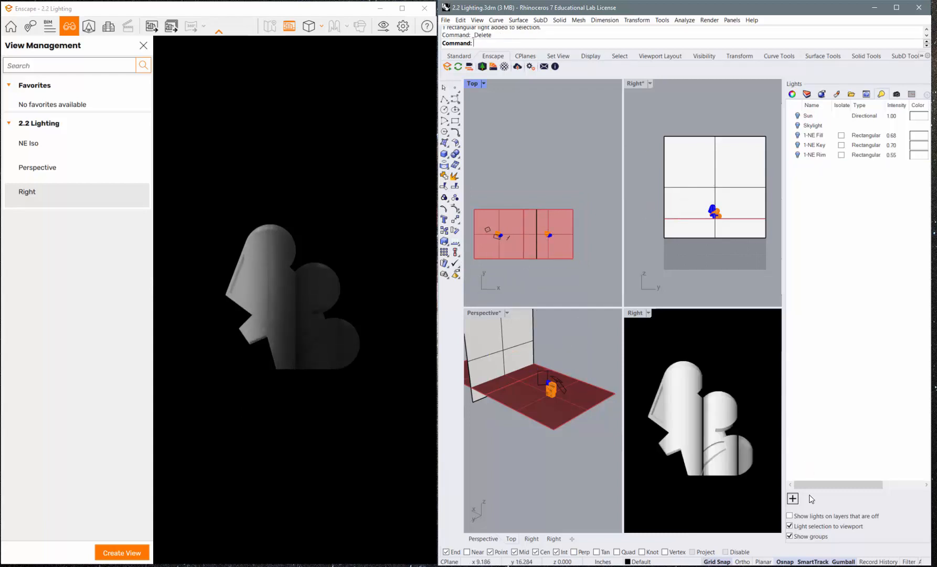
Draw an upright linear light in the Right view, standing well outside the backdrop and extending above and below the floor line
left_click(793, 501)
left_click(807, 536)
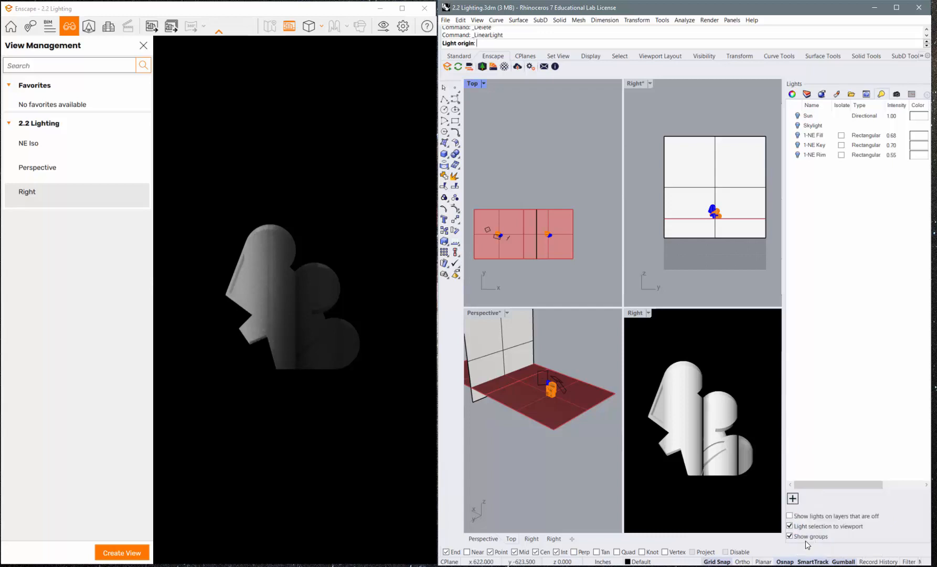
left_click(794, 500)
left_click(811, 547)
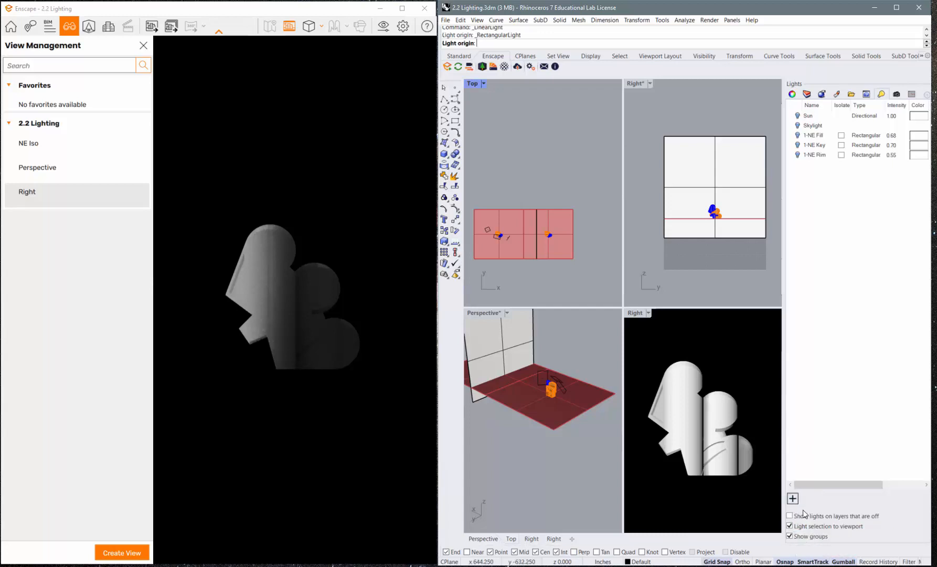
left_click(794, 499)
left_click(813, 547)
scroll(704, 268, "down", 3)
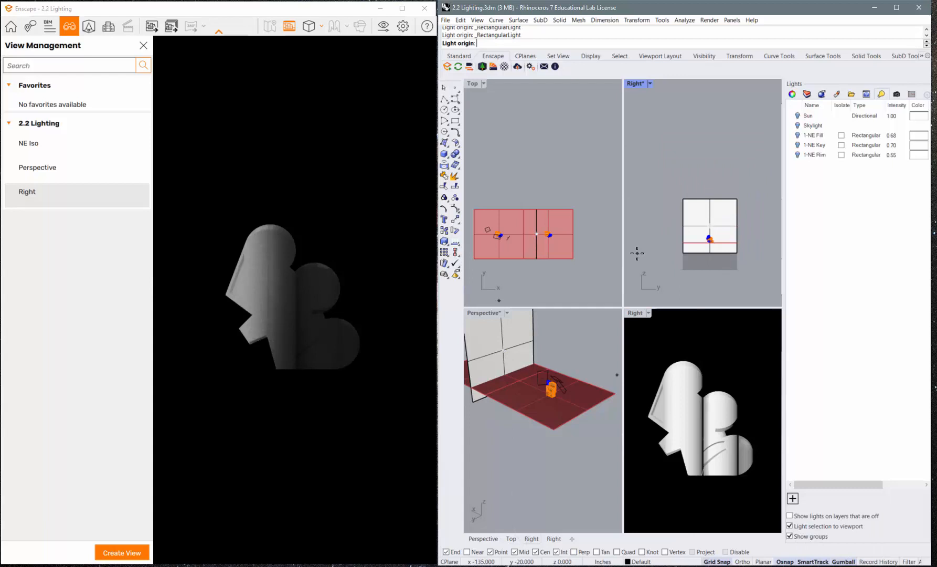
left_click(637, 253)
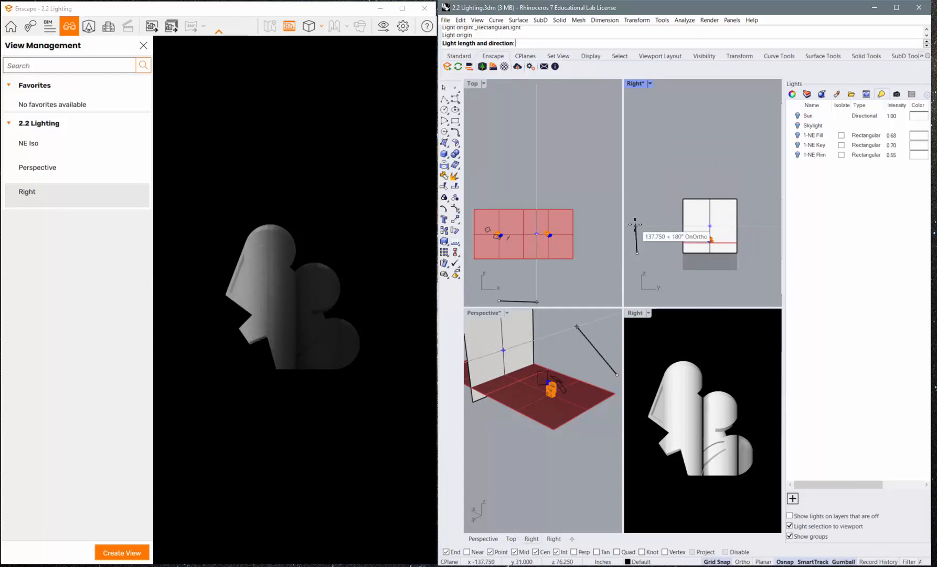
left_click(636, 206)
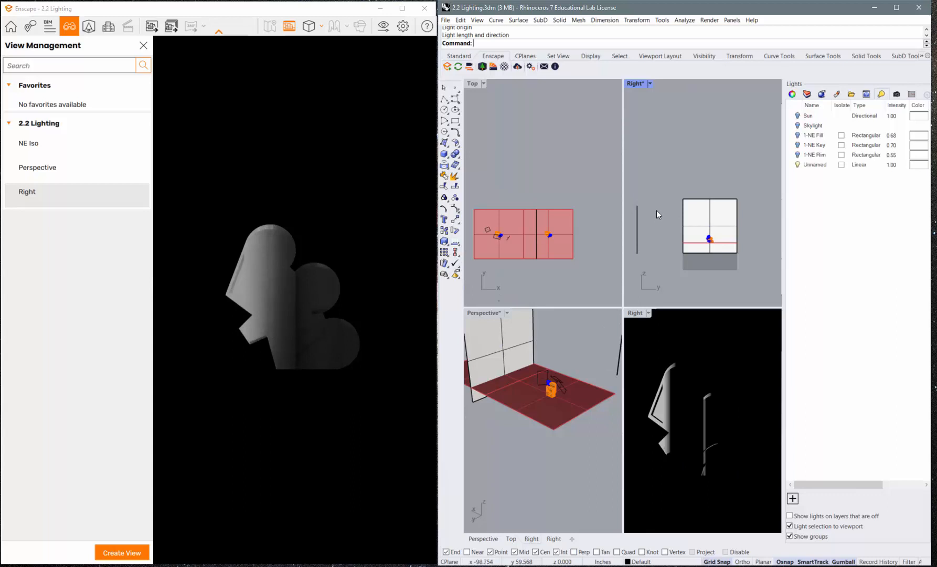
Undo the linear light and draw an upright rectangular light about 90 inches tall beside the backdrop in the Right view
key("ctrl+z")
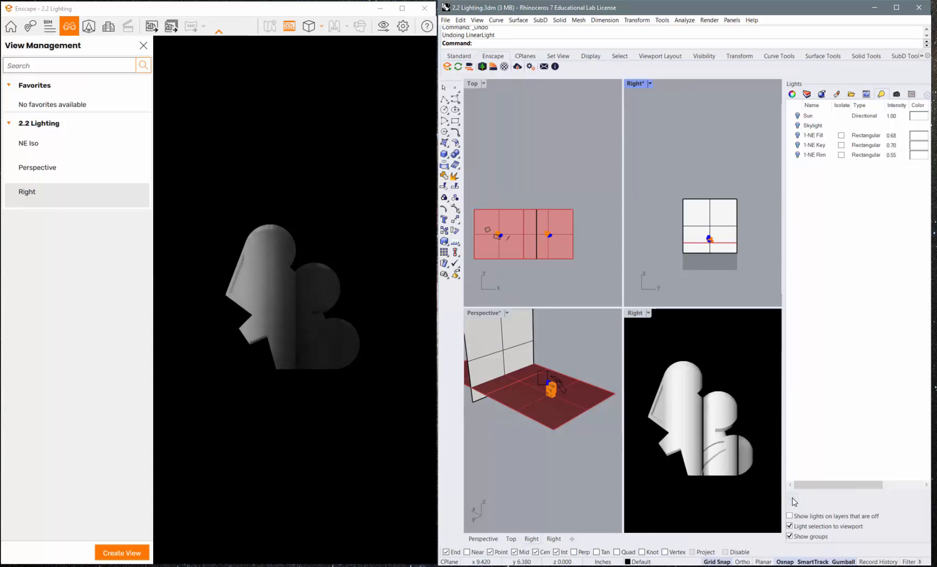
left_click(793, 500)
left_click(811, 547)
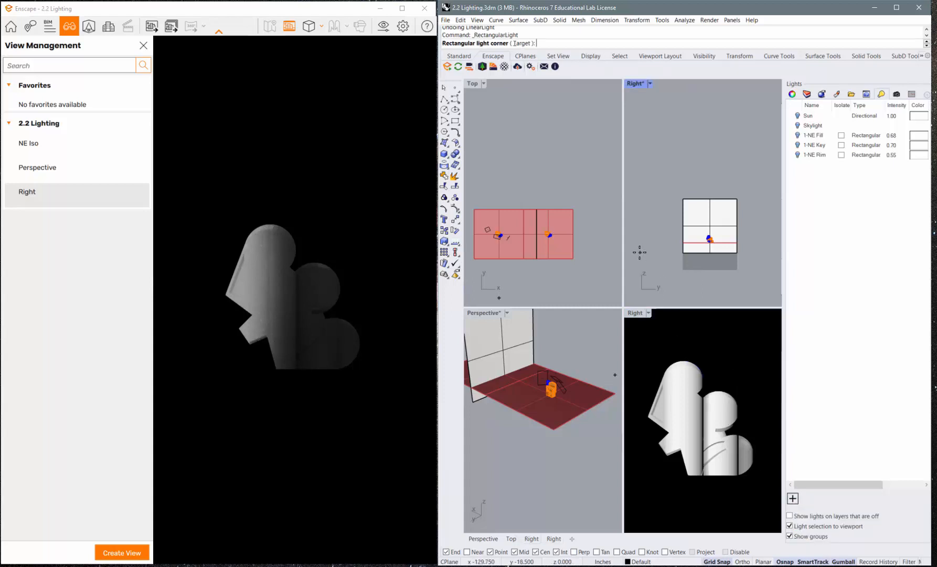
left_click(640, 252)
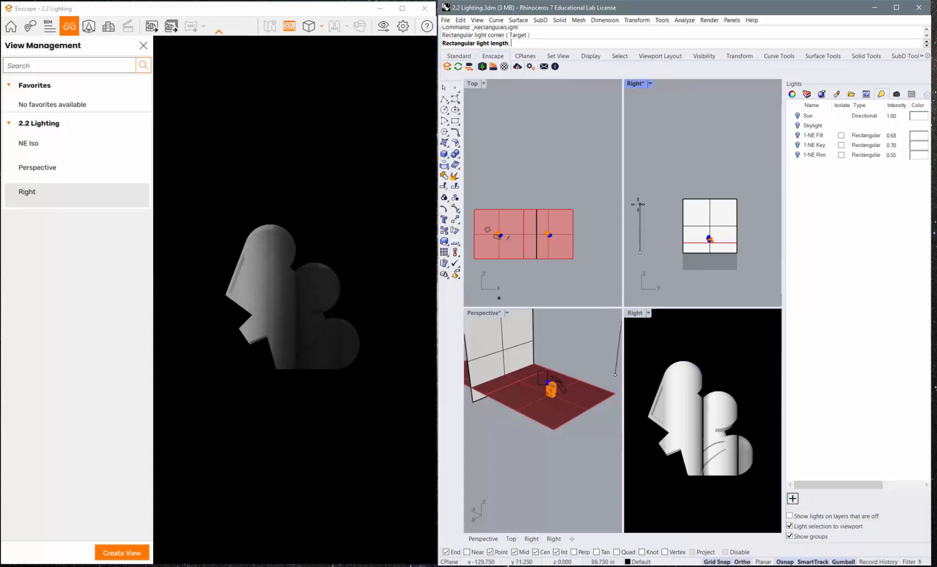
left_click(639, 205)
scroll(675, 207, "up", 3)
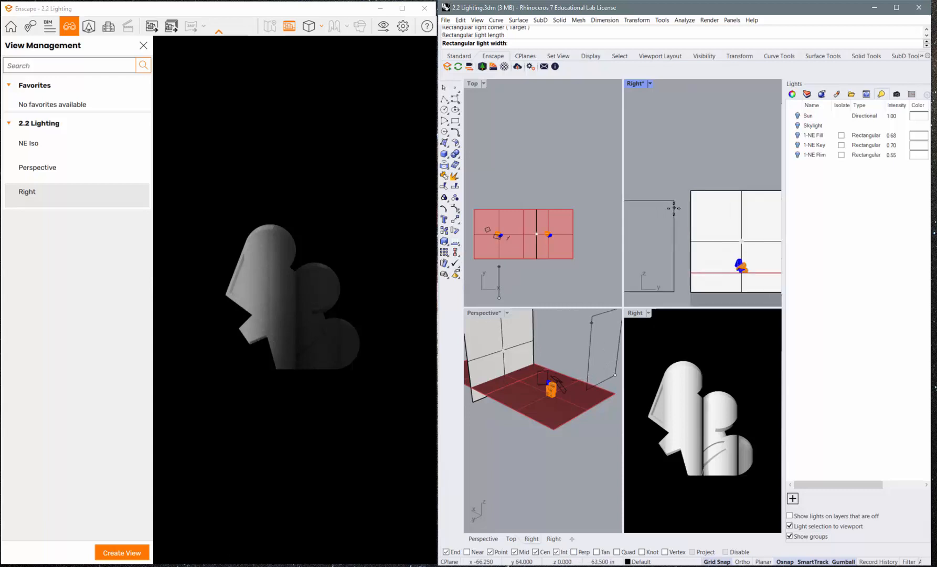
left_click(682, 207)
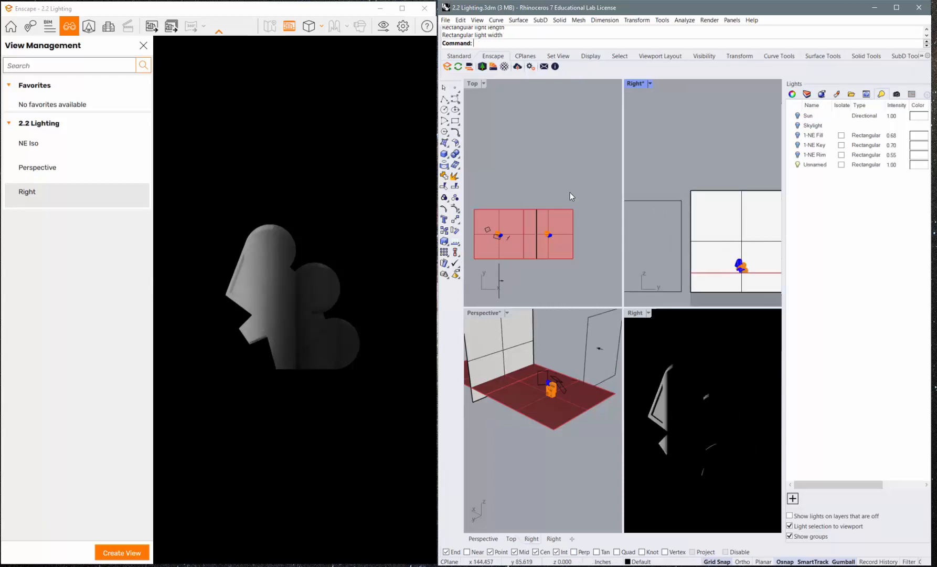
Move the new rectangular light in the Top view in front of the model farthest along +X, and flip its direction
scroll(570, 192, "down", 6)
scroll(548, 217, "up", 6)
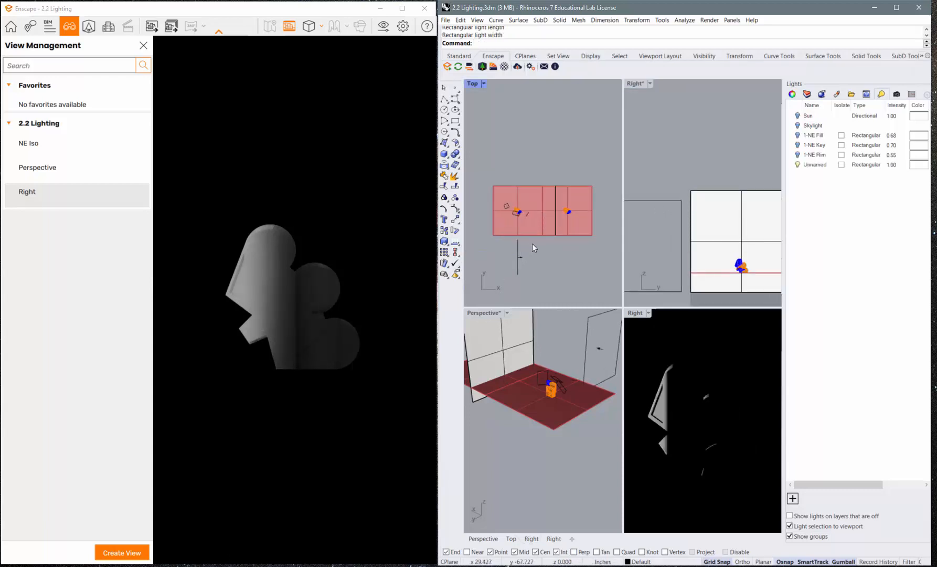
left_click(519, 266)
left_click_drag(540, 258, 572, 197)
scroll(595, 257, "up", 2)
scroll(550, 209, "down", 1)
scroll(600, 198, "up", 2)
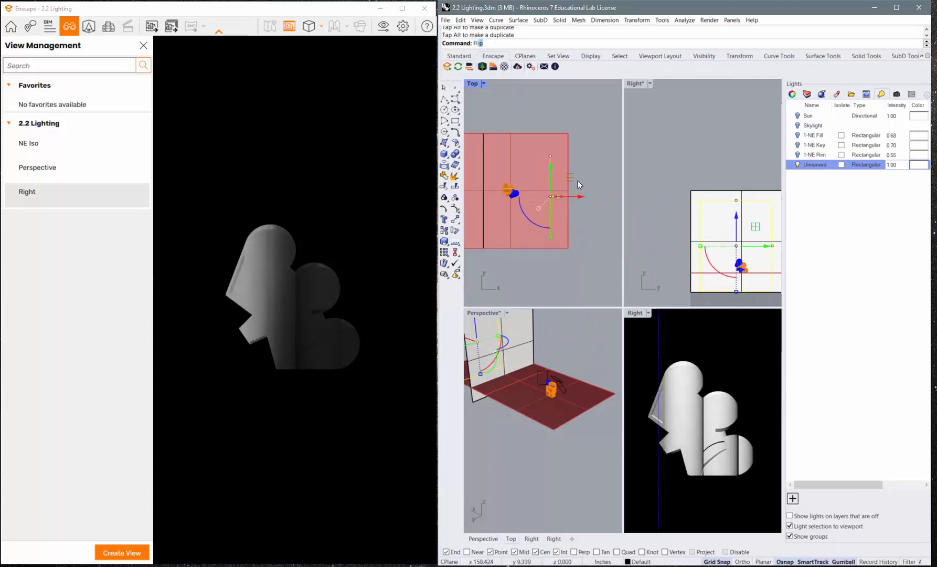
key("Return")
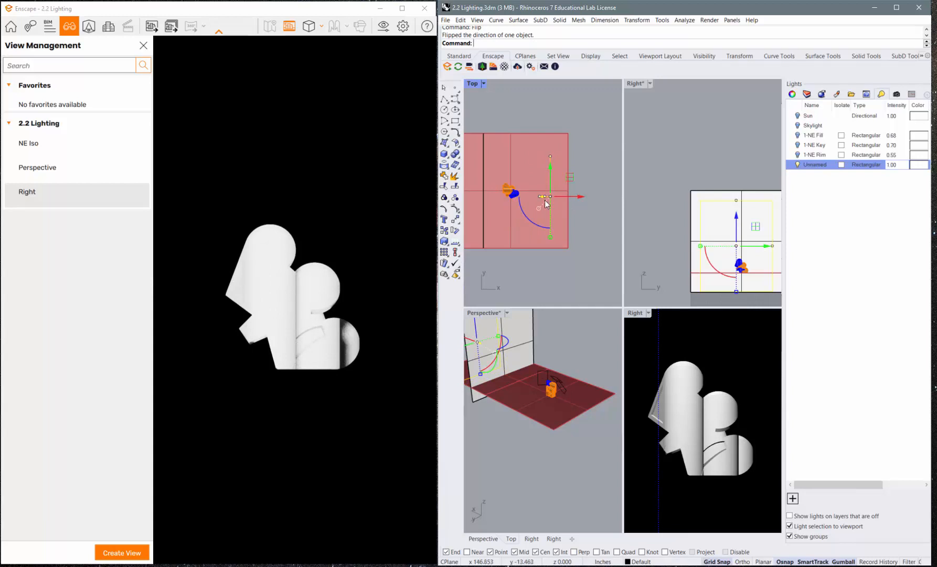
Centre the rectangular light on the floor's long centre line in the Top view
scroll(578, 180, "up", 2)
right_click_drag(583, 180, 551, 174)
left_click_drag(513, 167, 511, 159)
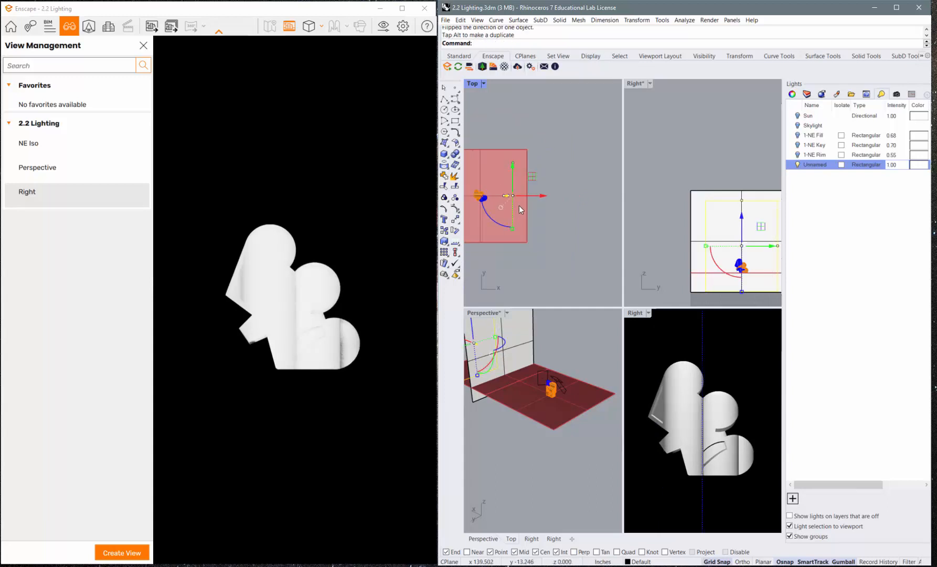
Try placing the rectangular light far beyond the floor's end along the X axis in the Top view
left_click_drag(531, 197, 588, 191)
scroll(541, 195, "down", 3)
scroll(502, 192, "down", 5)
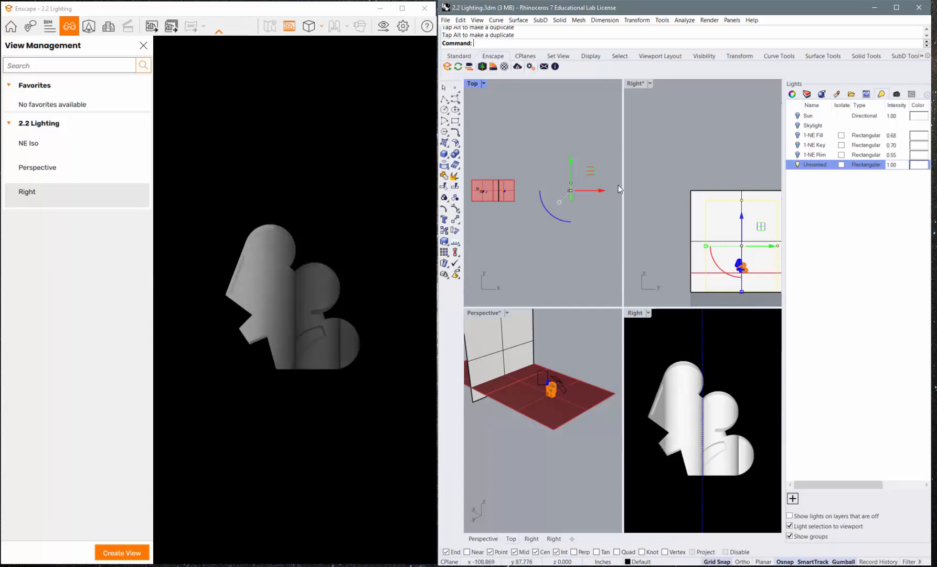
scroll(572, 191, "up", 6)
scroll(571, 190, "down", 8)
scroll(587, 190, "up", 3)
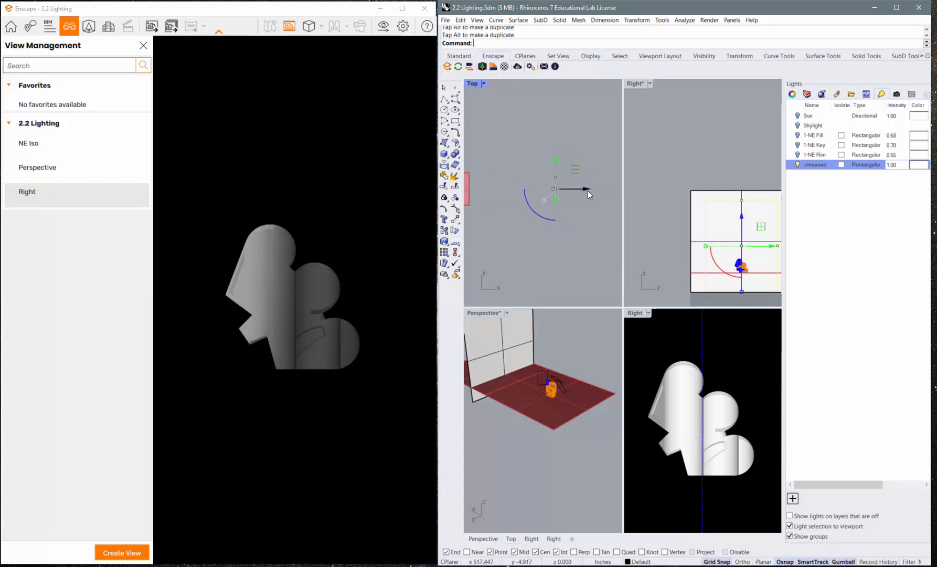
Bring the rectangular light back along the X axis to just outside the floor's end in the Top view
left_click_drag(581, 189, 506, 193)
scroll(477, 188, "up", 8)
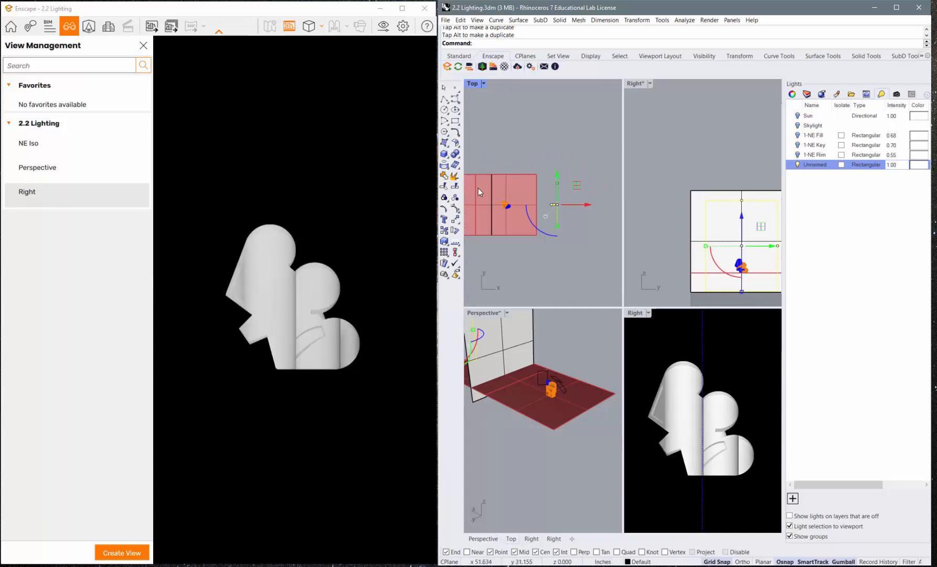
mouse_move(578, 205)
left_mouse_down()
mouse_move(551, 205)
mouse_move(564, 205)
left_mouse_up()
Set the unnamed light's intensity to 0.5, and reload the Right view in Enscape by switching to Perspective and back
double_click(899, 165)
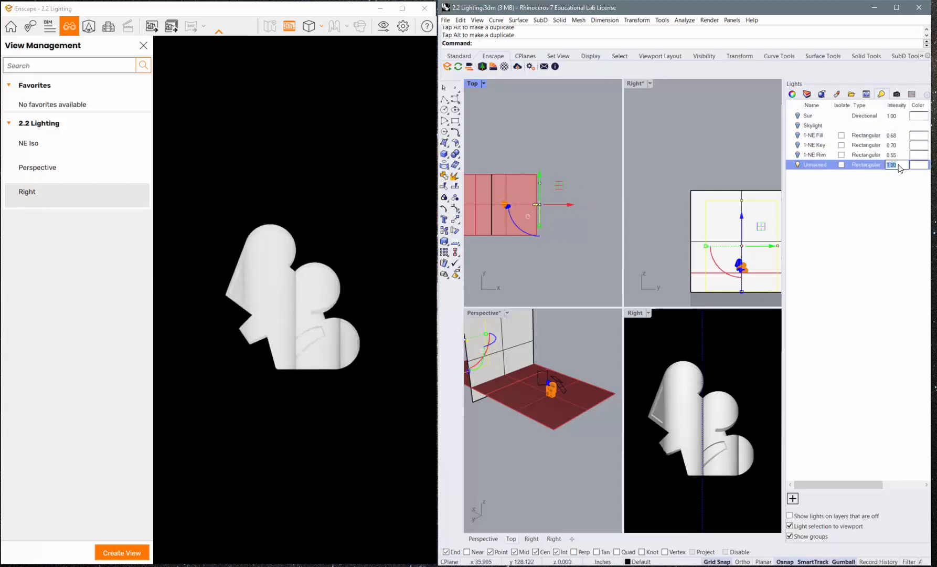
type("0.5")
key("Return")
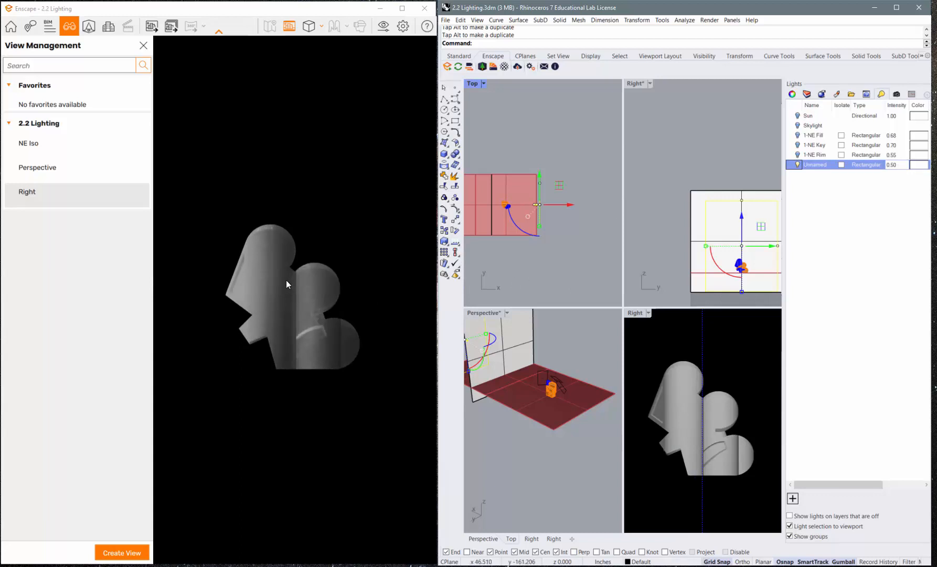
left_click(37, 173)
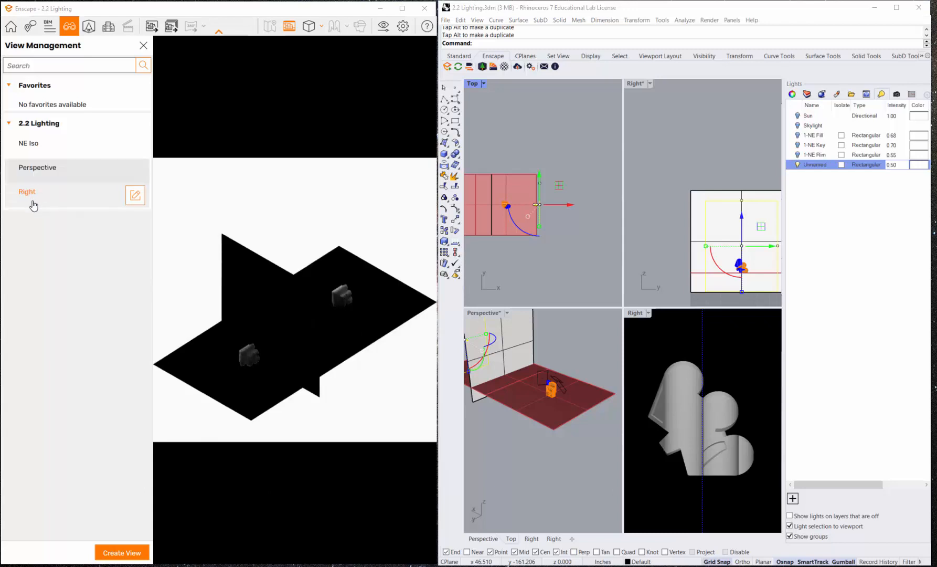
left_click(35, 197)
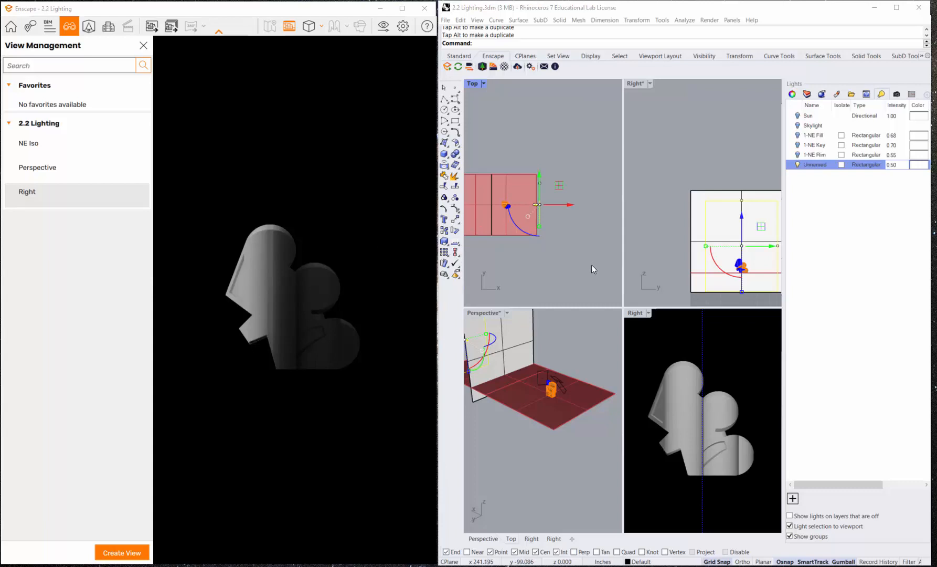
In Rhino, draw a second, smaller upright rectangular light about 27 inches tall beside the backdrop in the Right view
left_click(793, 498)
left_click(808, 547)
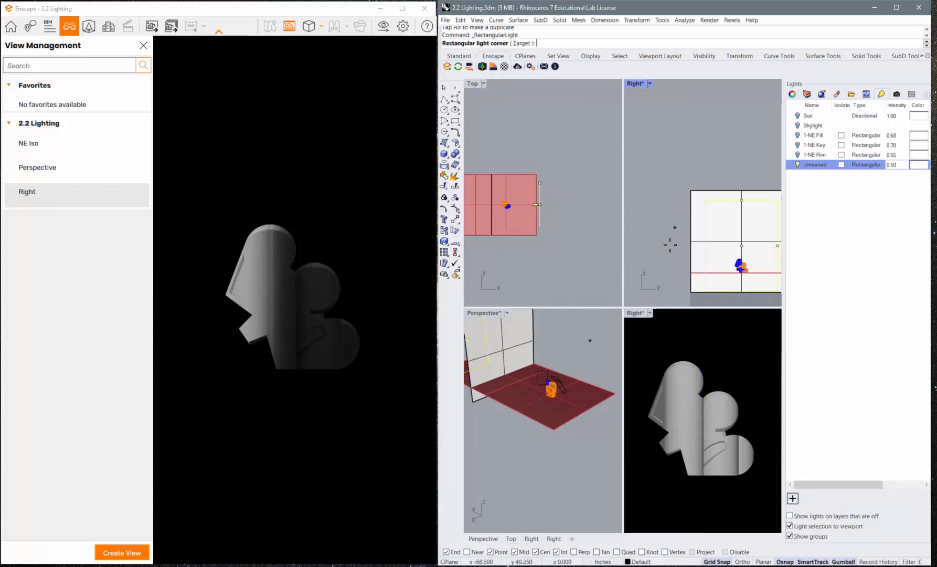
left_click(644, 271)
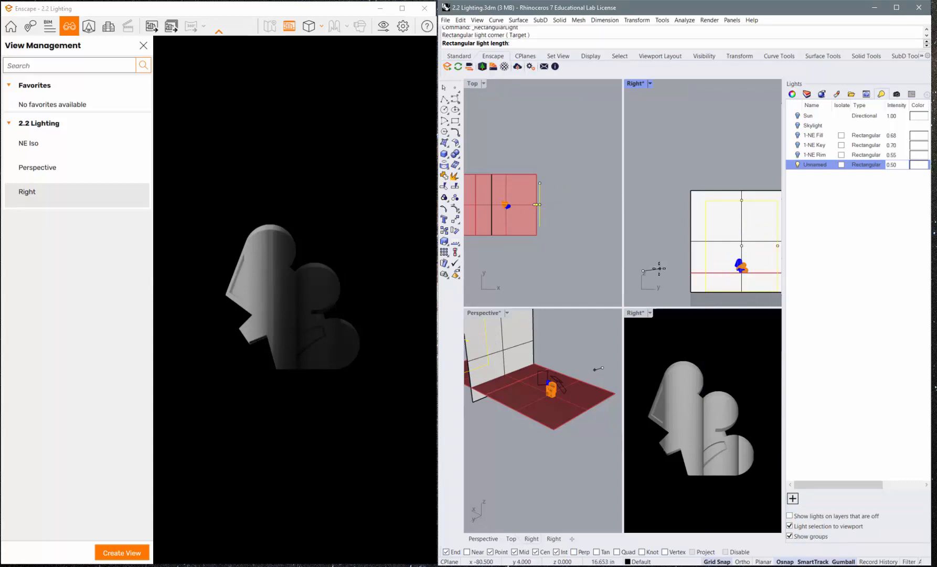
key("shift")
left_click(661, 271)
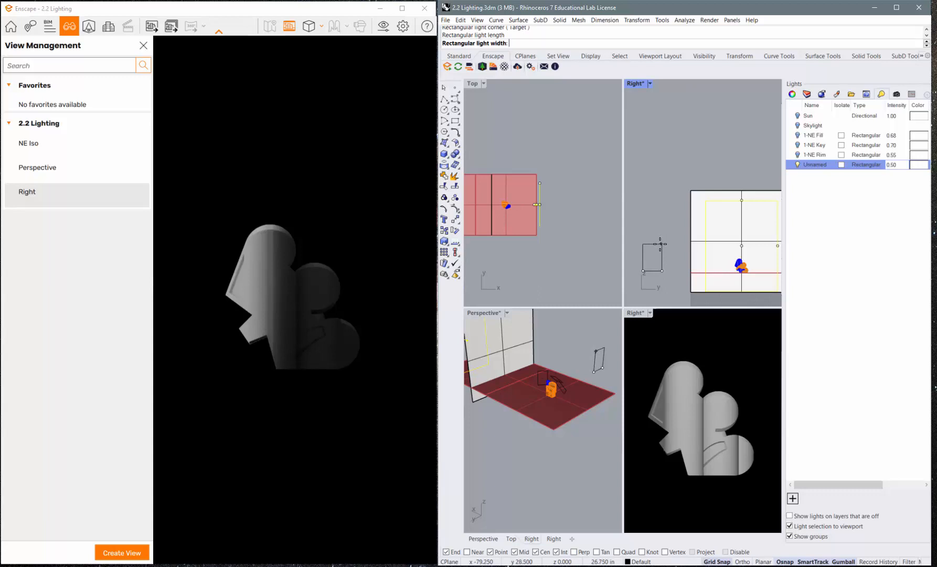
left_click(661, 243)
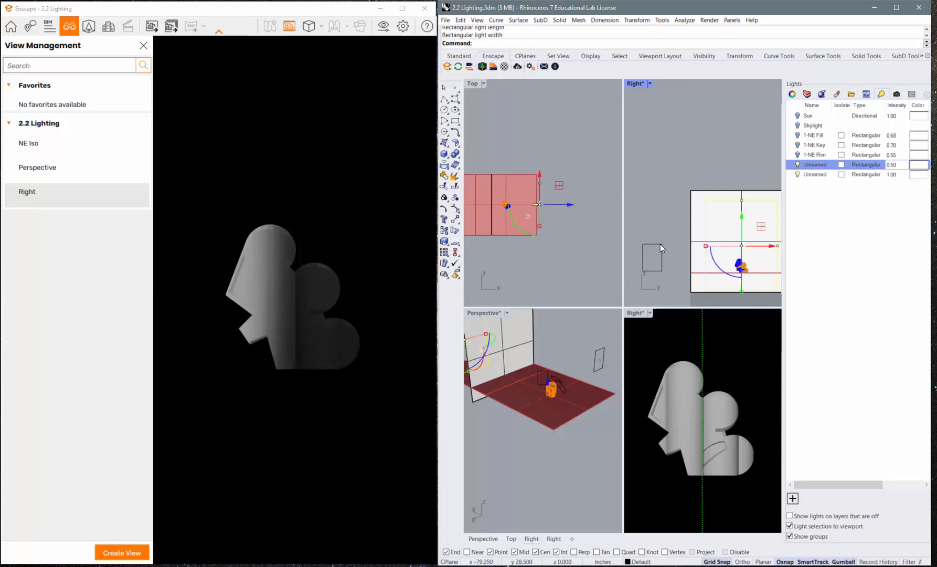
Shift the larger 0.50-intensity light in the +Y direction along the floor's end in the Top view
scroll(539, 197, "up", 3)
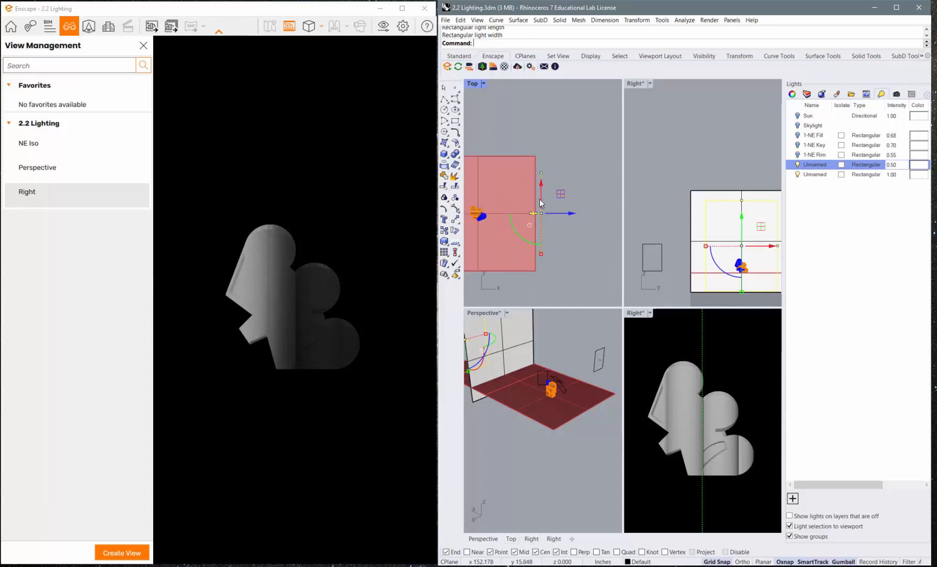
scroll(535, 207, "up", 3)
scroll(580, 210, "down", 1)
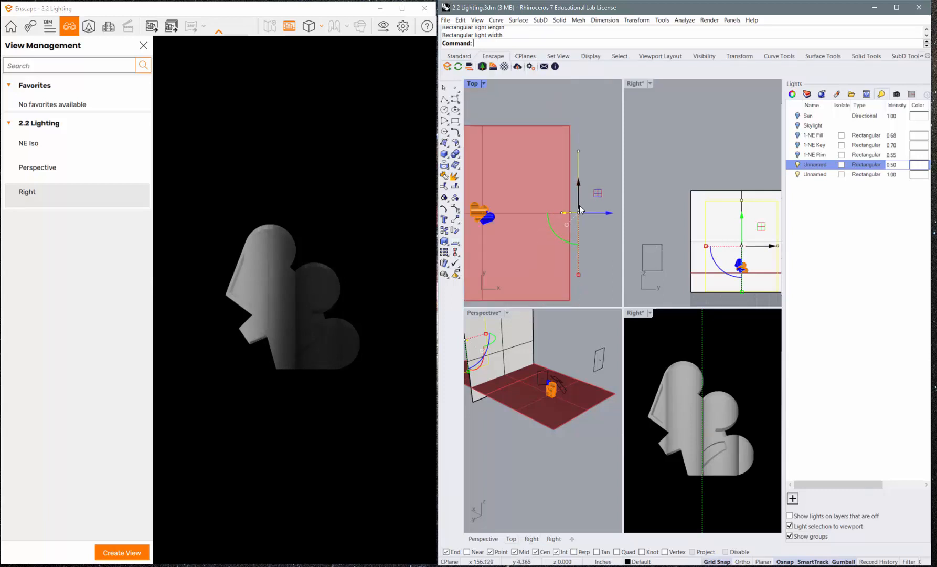
scroll(580, 206, "up", 3)
left_click_drag(580, 204, 578, 103)
scroll(573, 241, "down", 2)
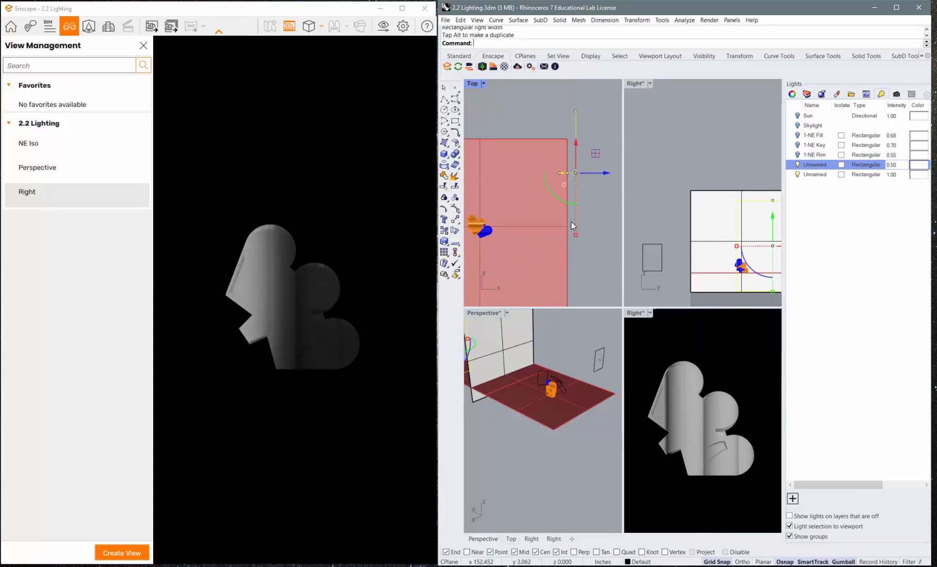
scroll(572, 224, "down", 2)
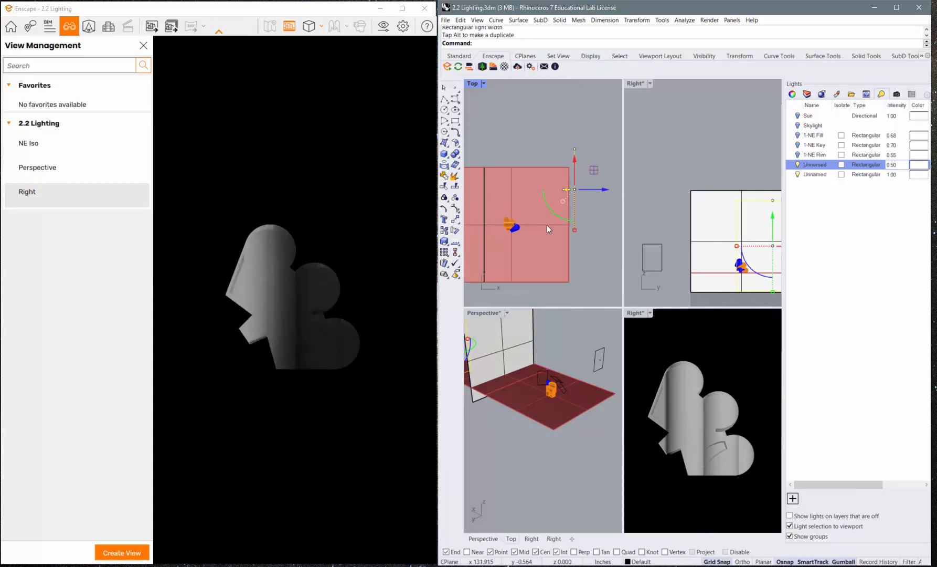
Activate the rendered Right viewport and show its camera object with the Camera command
right_click(700, 328)
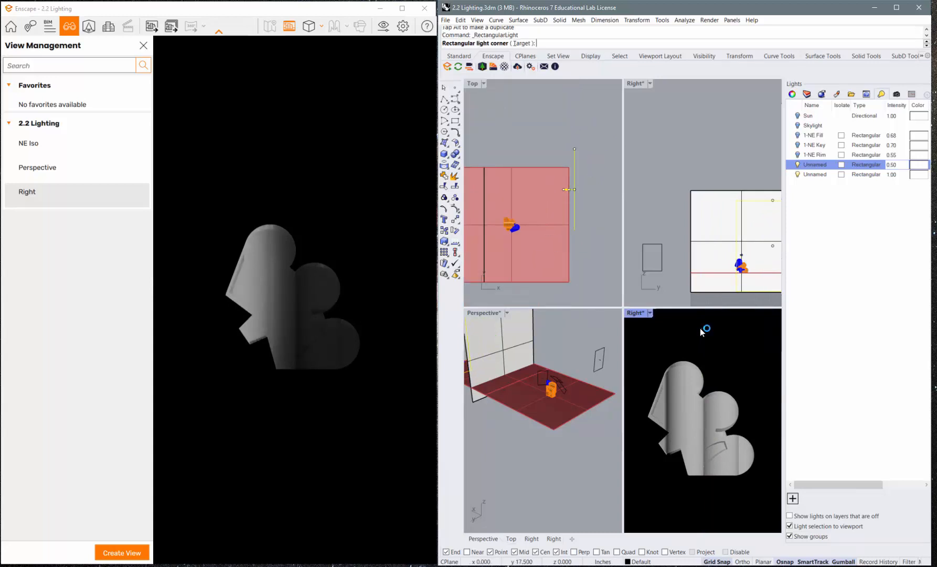
key("Escape")
key("Escape")
type("C")
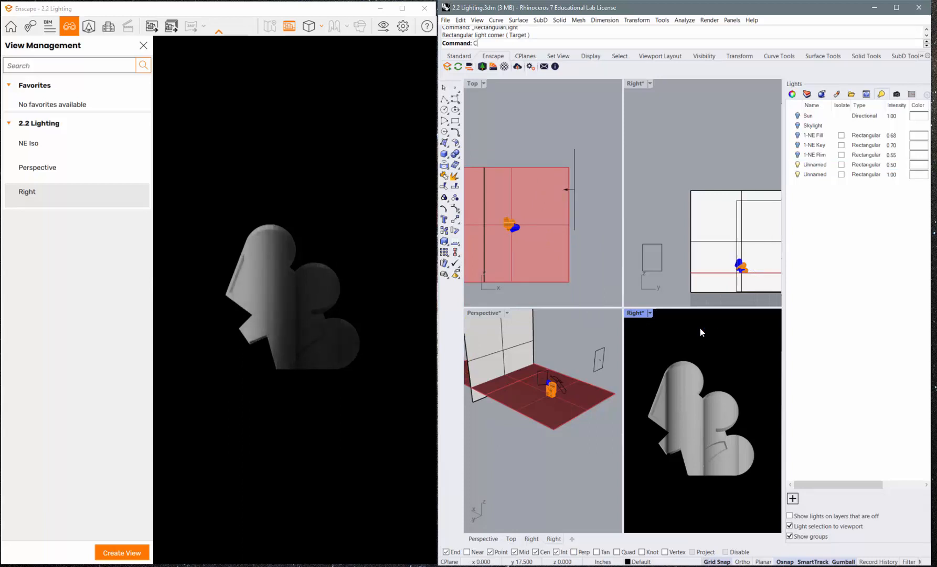
type("a,e")
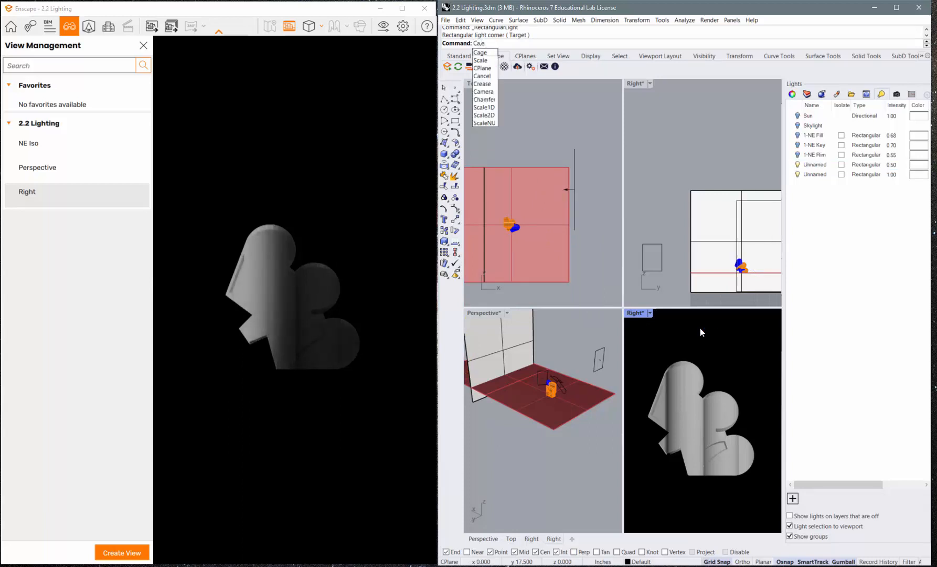
key("BackSpace")
key("BackSpace")
type("mera")
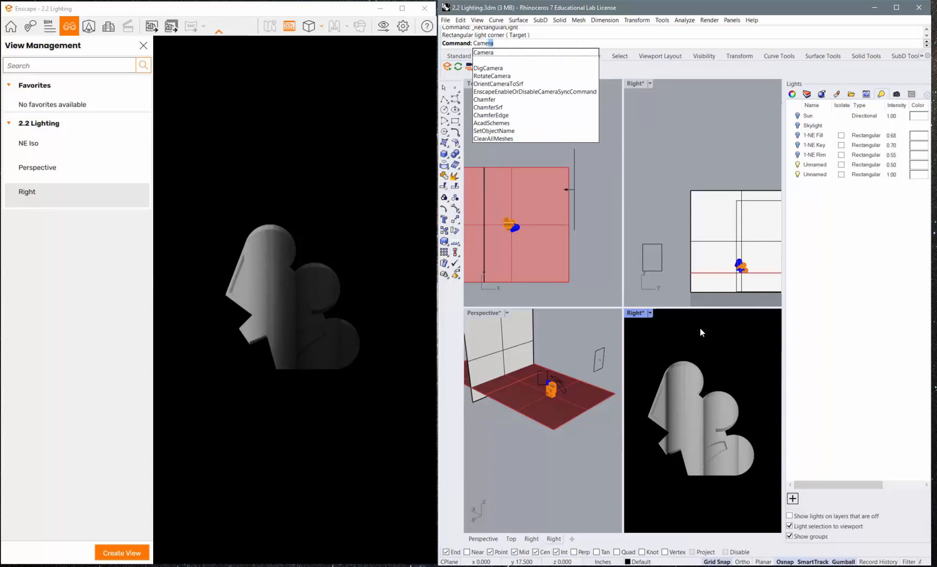
key("Return")
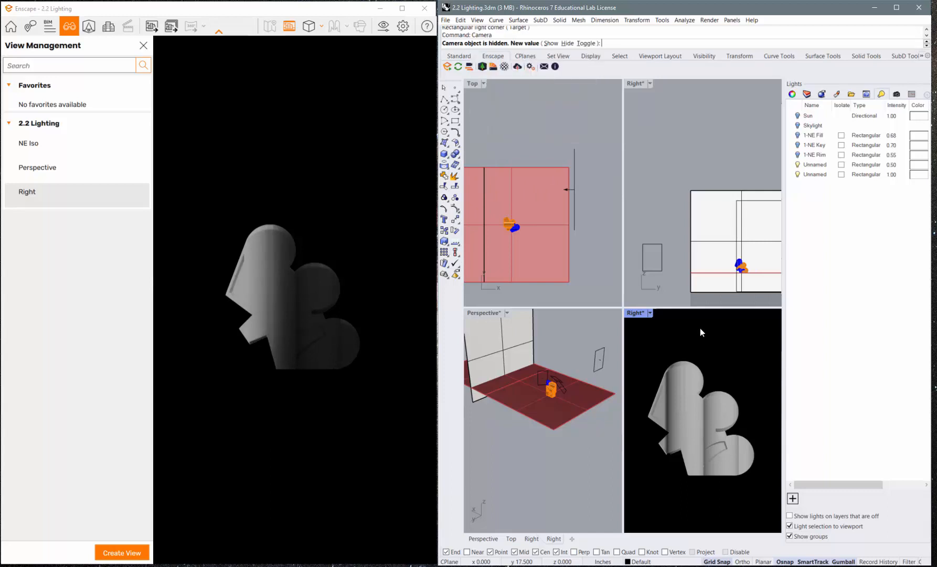
key("Return")
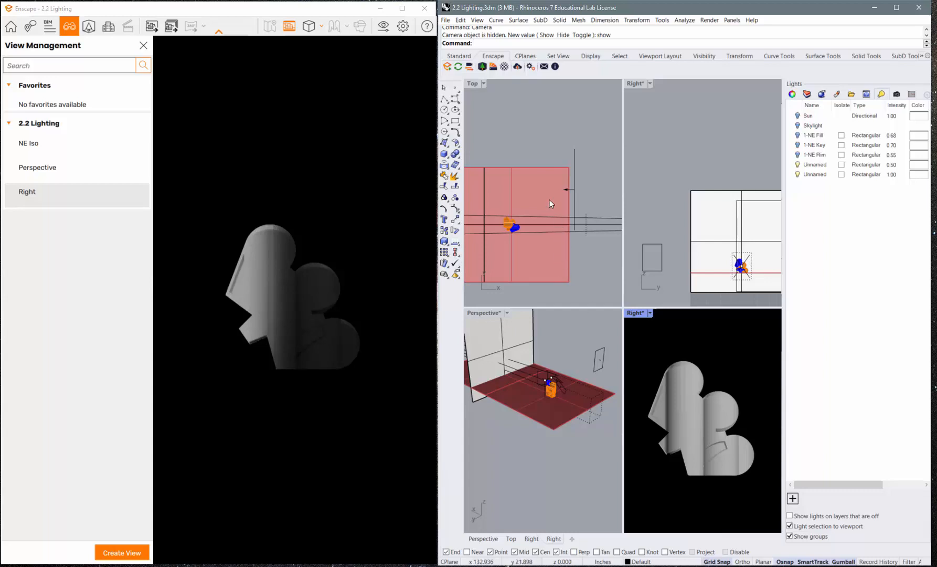
Select the small 1.00-intensity light and move it along the X axis in the Top view to the floor's far end
left_click(817, 178)
scroll(480, 218, "down", 3)
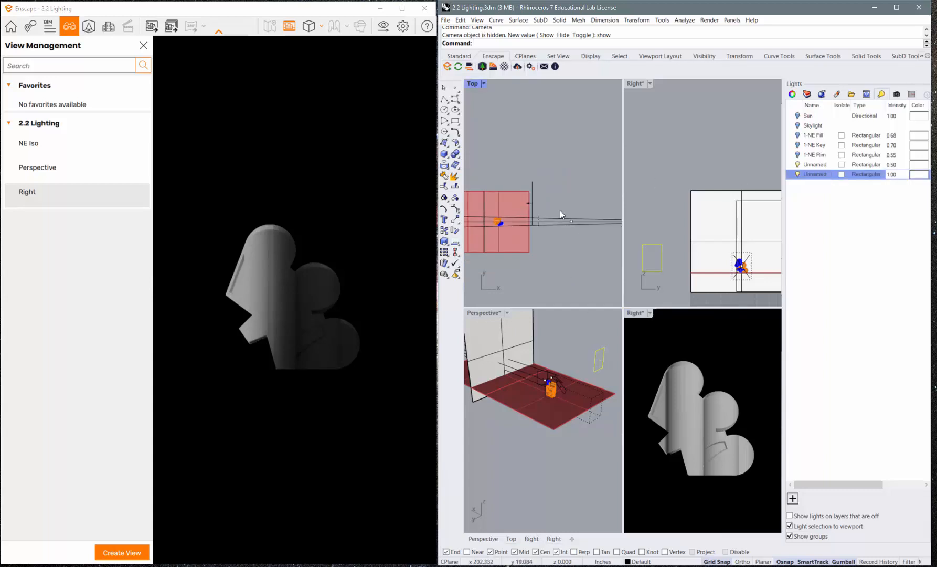
scroll(560, 210, "down", 6)
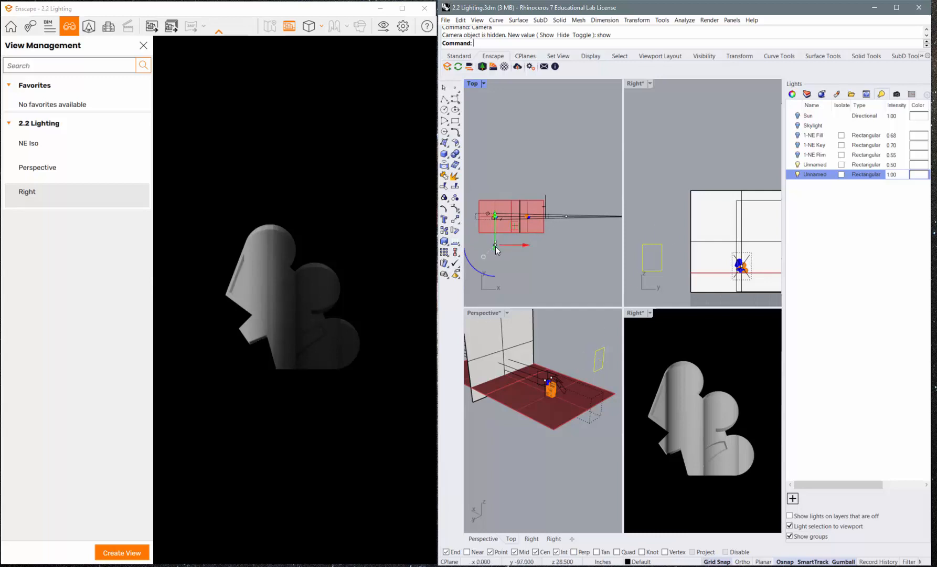
left_click_drag(496, 247, 560, 245)
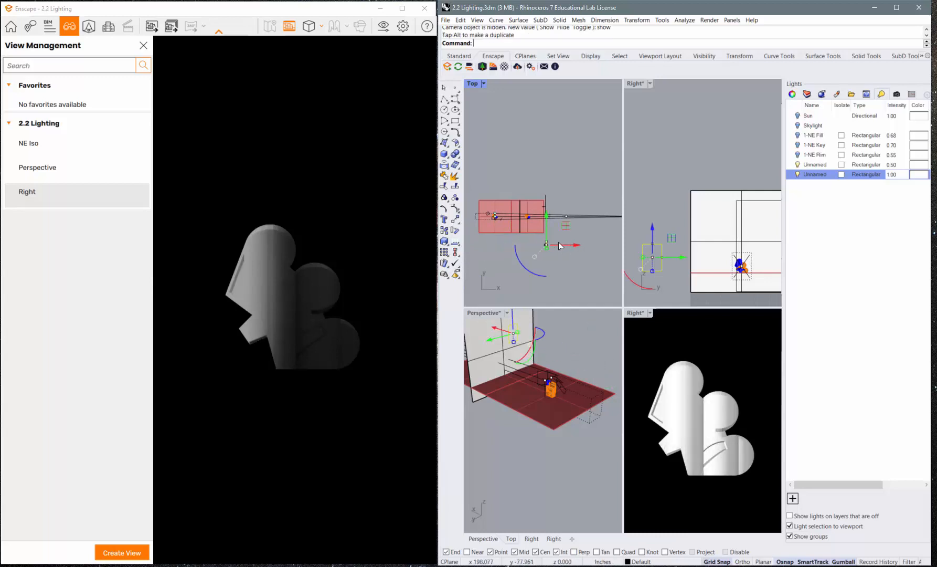
Select the larger 0.50-intensity light and move it back along Y onto the camera's centre line in the Top view
scroll(551, 241, "up", 2)
left_click(546, 192)
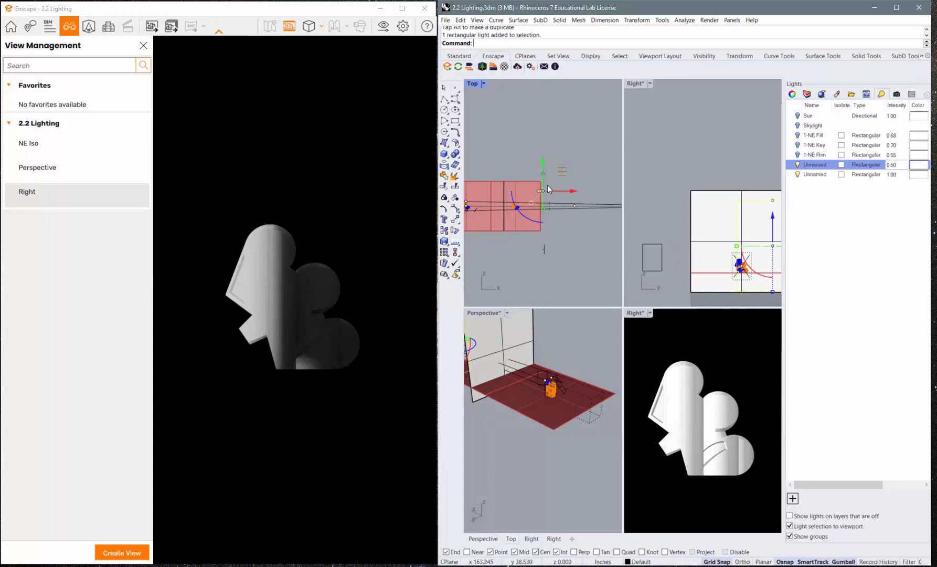
left_click_drag(546, 173, 546, 192)
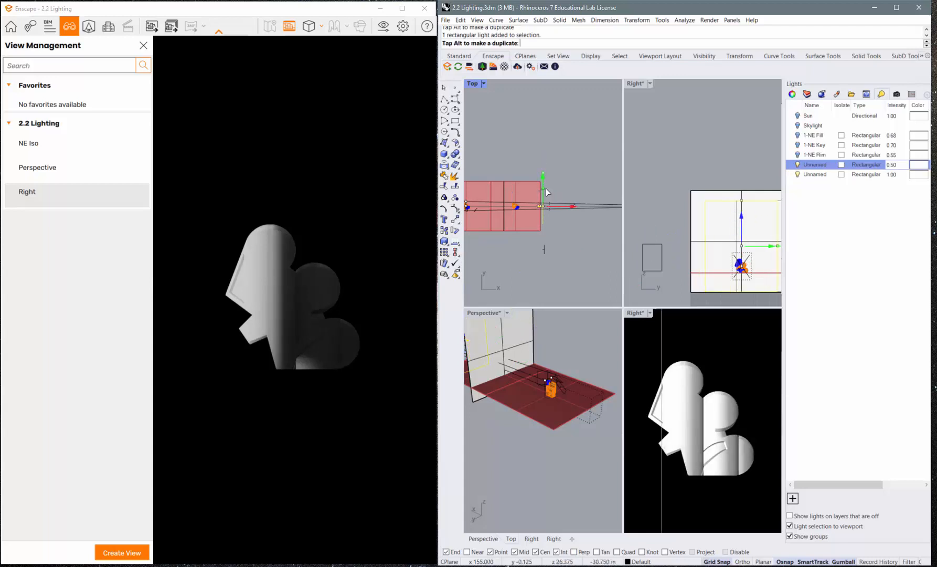
Select the small 1.00-intensity light in the Top view and move it in +Y to the floor's near edge
scroll(549, 241, "up", 2)
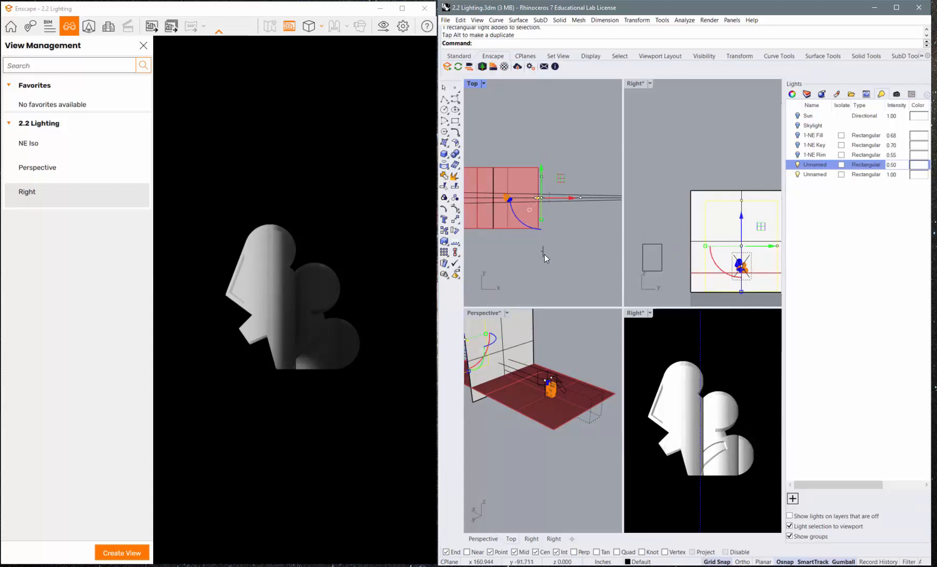
left_click(544, 255)
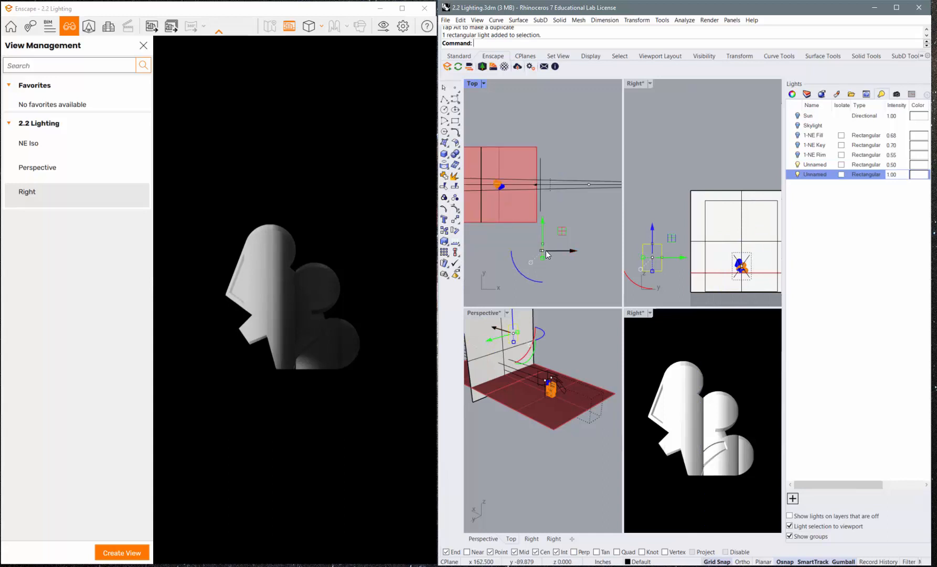
left_click_drag(546, 258, 545, 212)
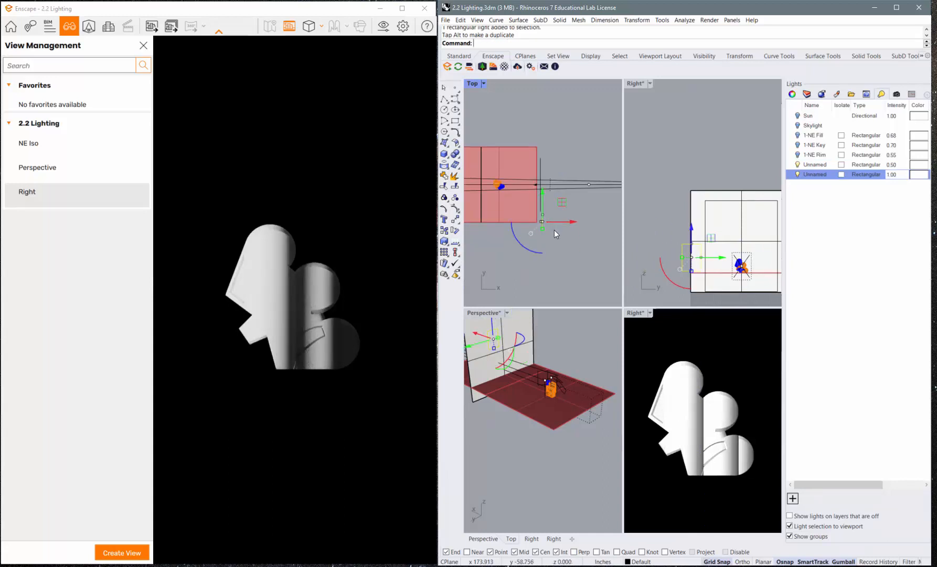
Move the small 1.00-intensity light behind the model in the Top view, rotated diagonally to face it and offset toward -Y
left_click_drag(532, 246, 478, 208)
scroll(560, 235, "down", 6)
scroll(492, 213, "down", 4)
scroll(494, 205, "up", 5)
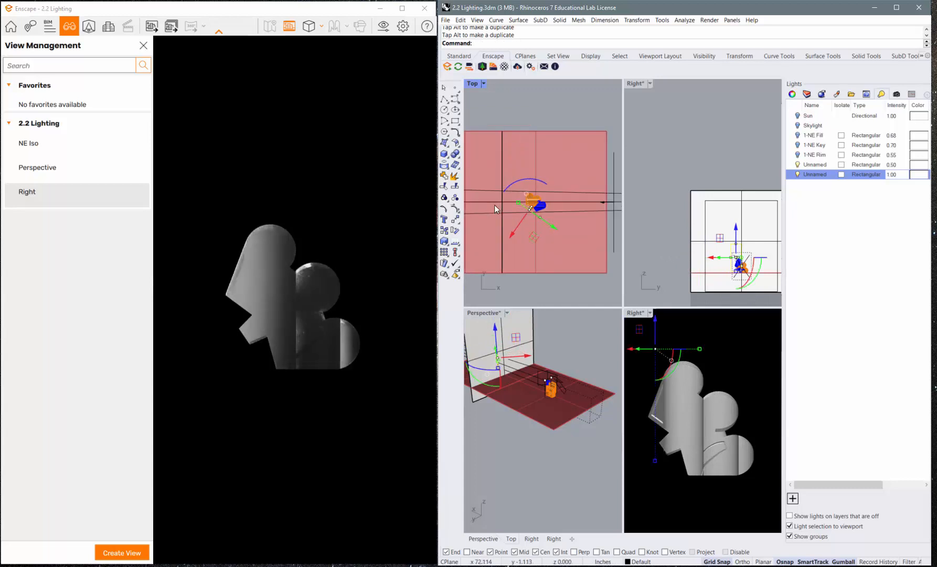
right_click_drag(494, 205, 560, 220)
left_click_drag(560, 220, 535, 252)
scroll(535, 235, "down", 4)
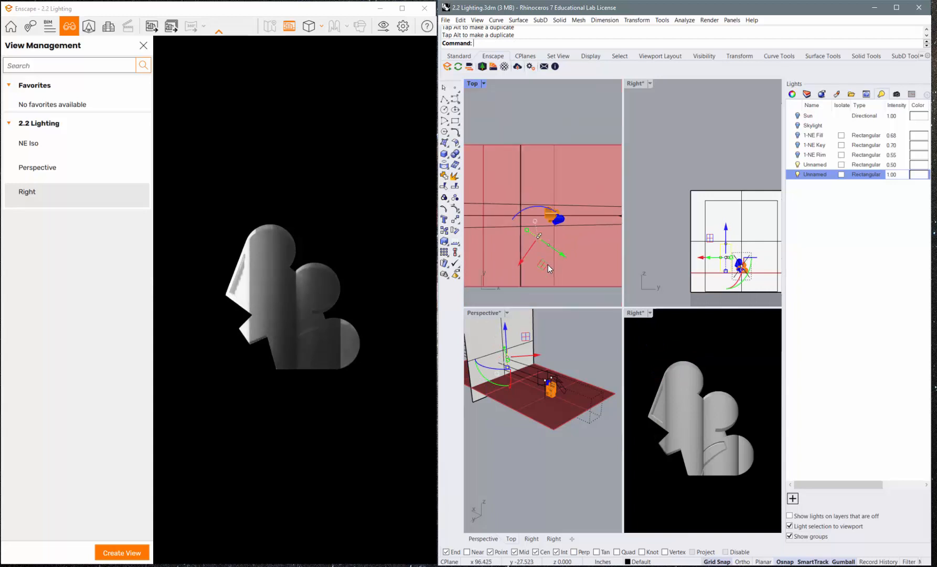
Maximize the Perspective view and raise the small 1.00-intensity light slightly along Z
double_click(489, 314)
right_click_drag(547, 334, 735, 344)
scroll(645, 344, "down", 7)
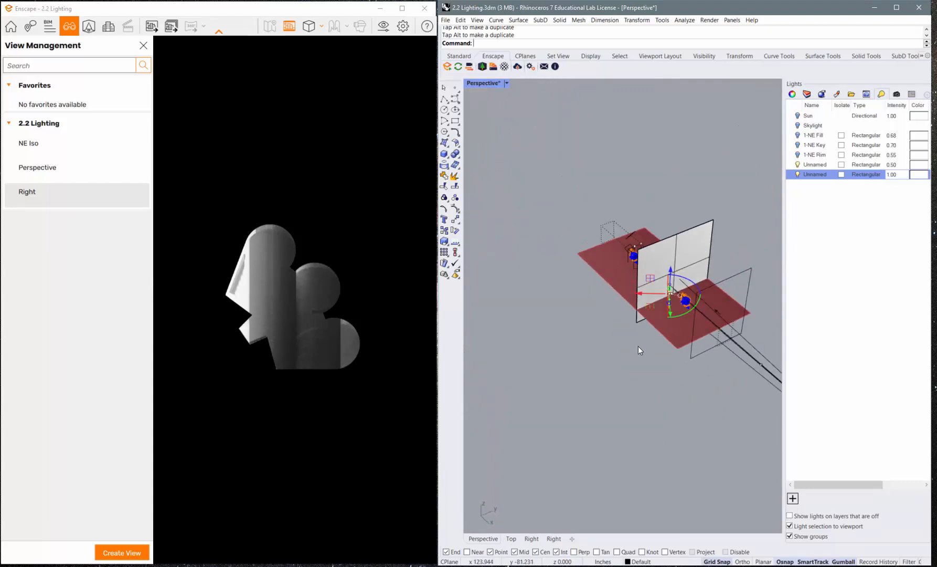
right_click_drag(637, 346, 682, 331)
scroll(690, 268, "up", 5)
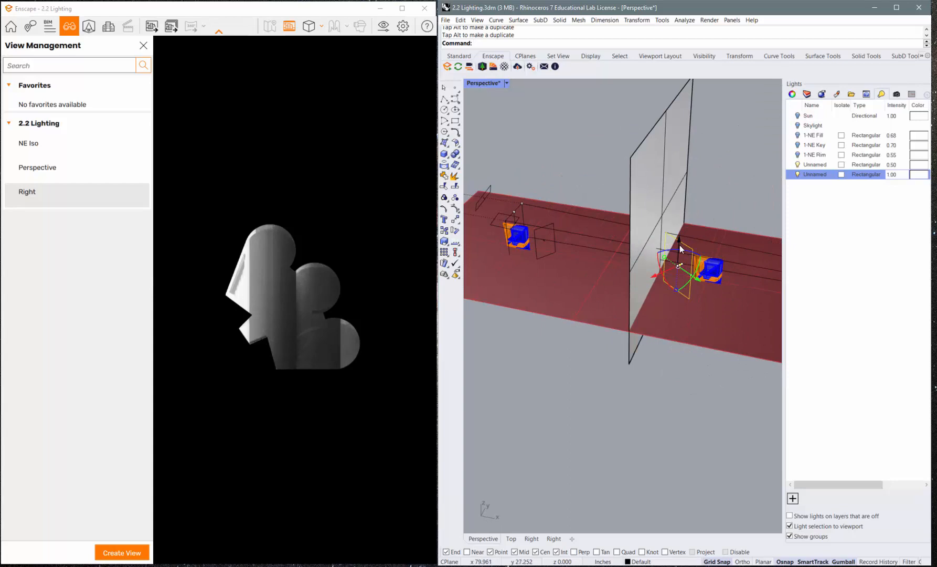
left_click_drag(680, 245, 677, 234)
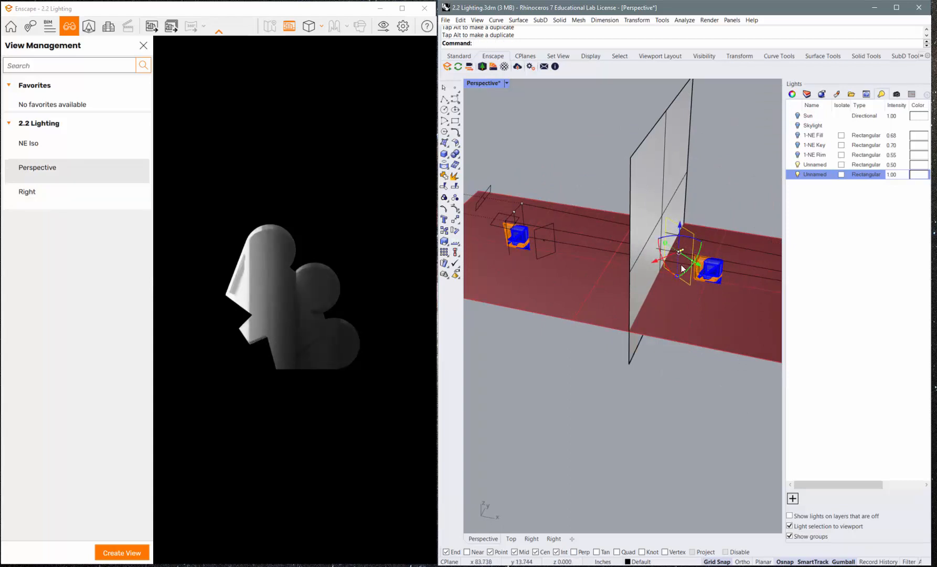
Tilt the small 1.00-intensity light down toward the model and shift it along its own axis to sit higher above the model
right_click_drag(697, 298, 651, 311)
left_click_drag(658, 301, 637, 304)
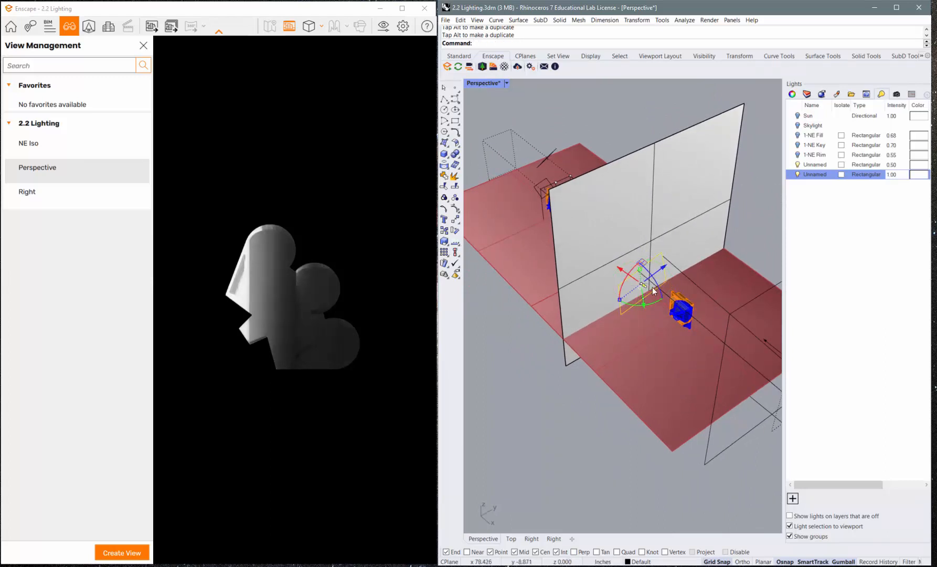
right_click_drag(662, 278, 649, 315)
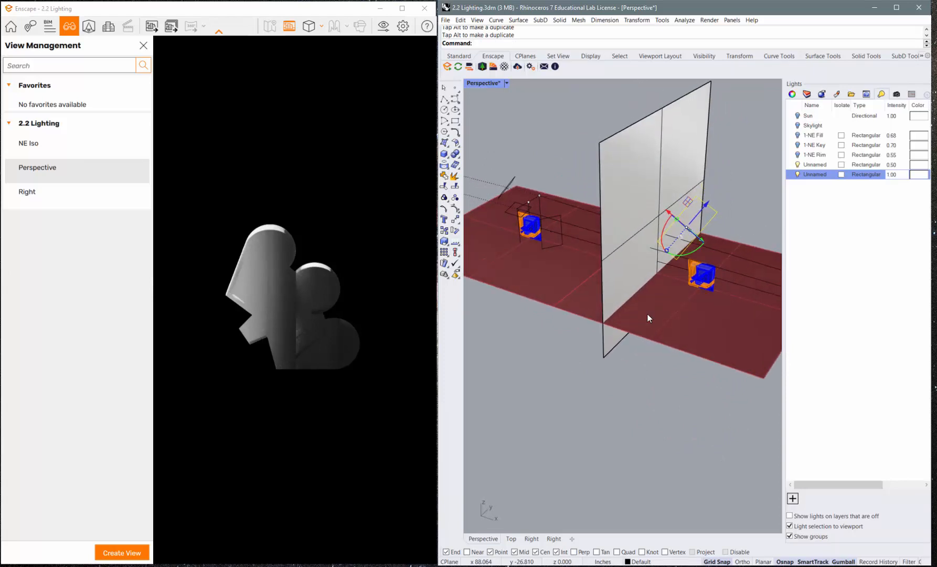
left_click_drag(702, 212, 710, 206)
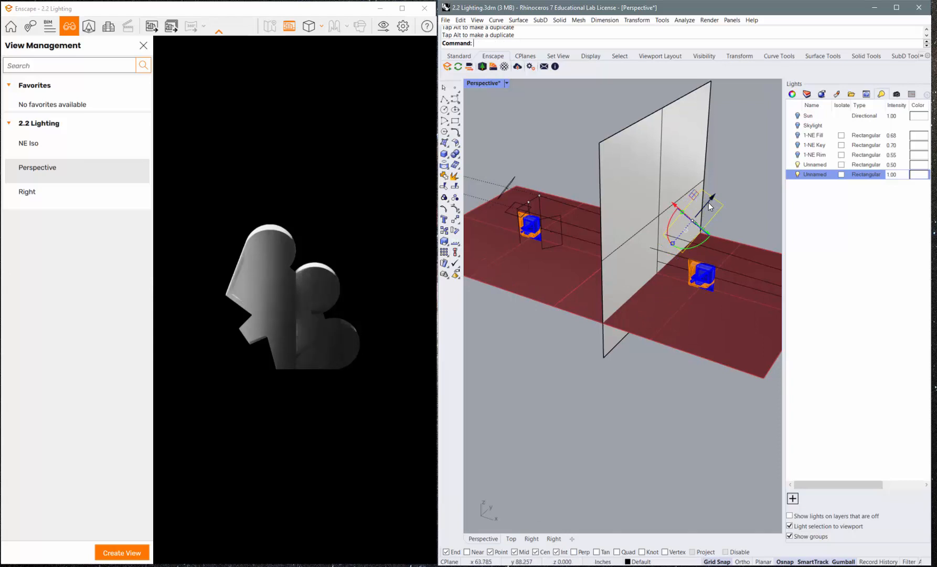
scroll(704, 210, "up", 3)
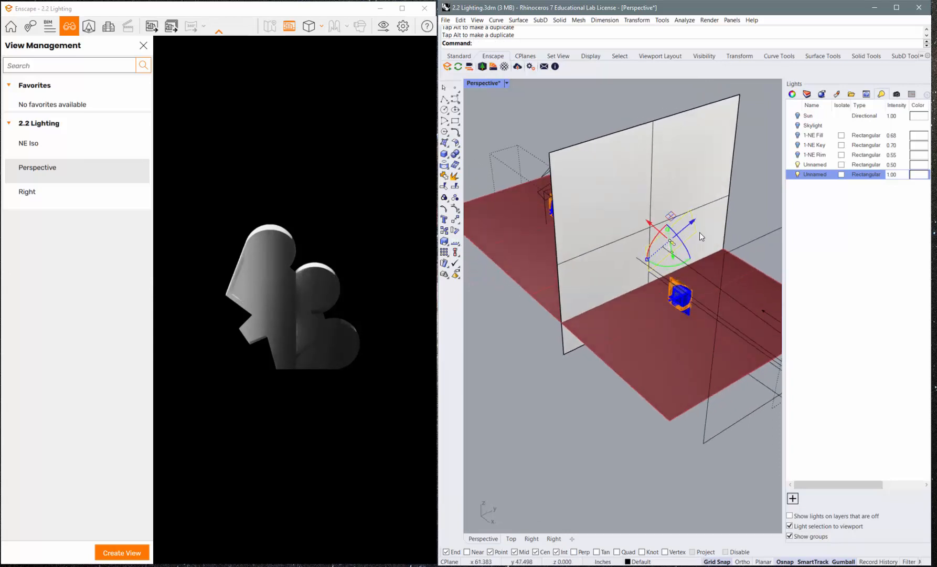
left_click_drag(691, 226, 694, 218)
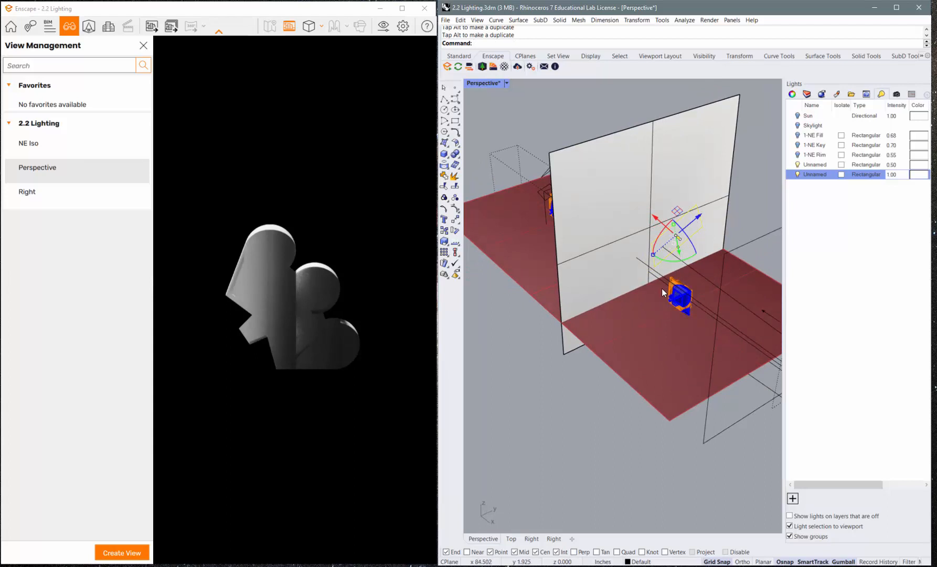
Rotate the small light above the model until its long edges run roughly parallel to the back wall
right_click_drag(661, 288, 693, 200)
scroll(694, 199, "up", 3)
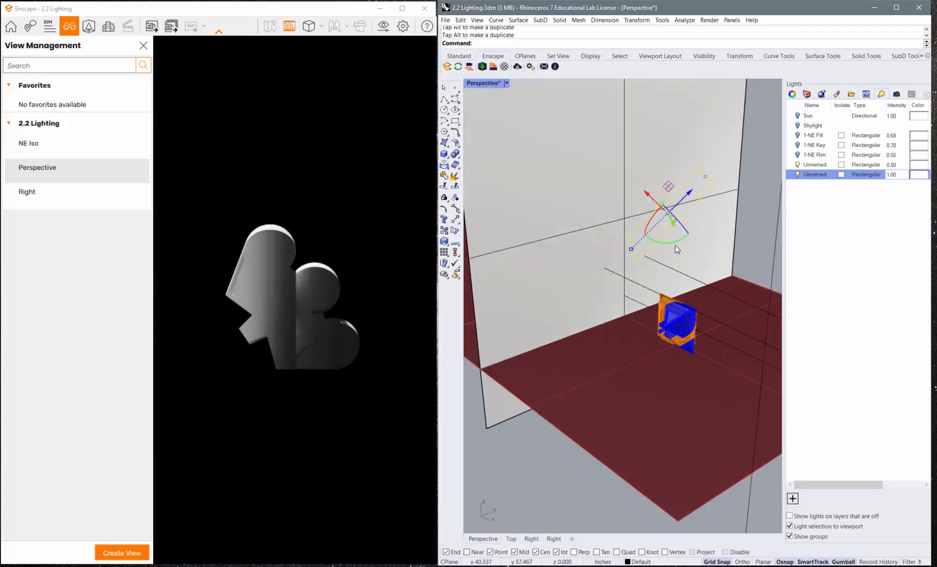
scroll(672, 252, "up", 3)
right_click_drag(668, 259, 642, 314)
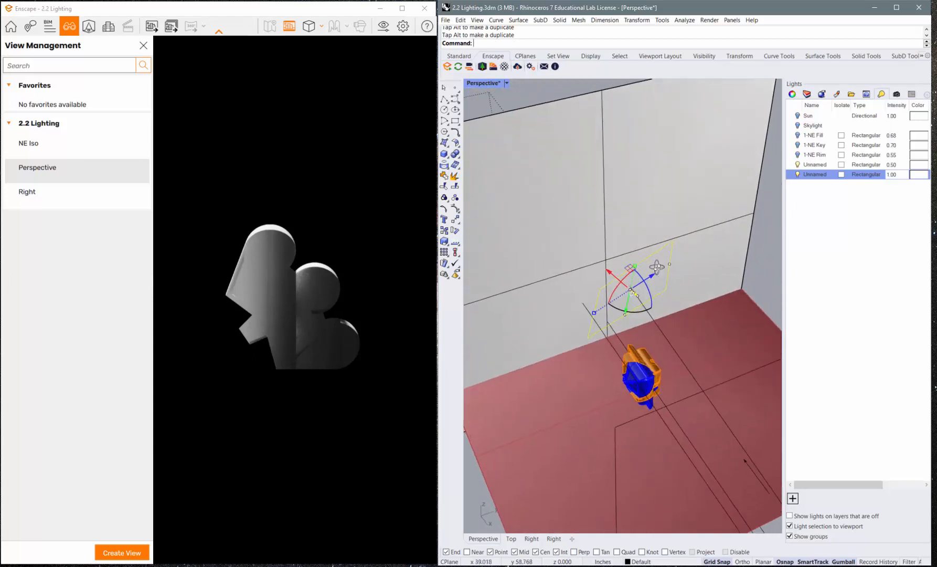
left_click_drag(639, 313, 629, 313)
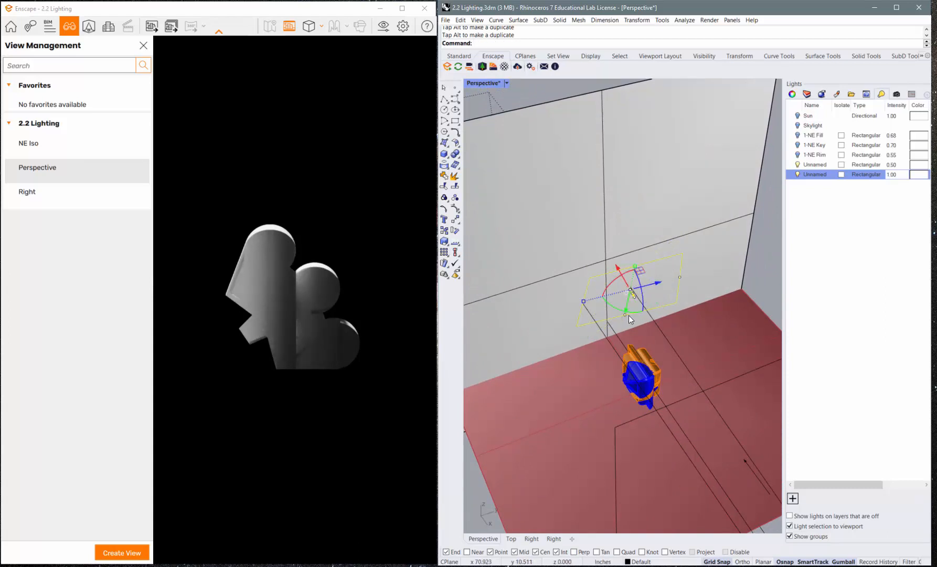
left_click_drag(629, 314, 623, 313)
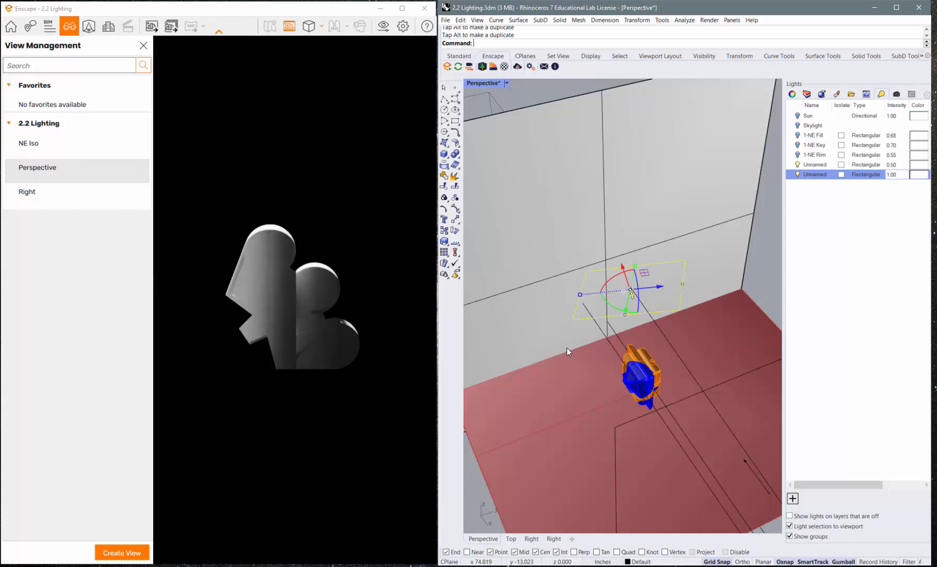
Rename the 0.50-intensity light as 2-Key and the 1.00-intensity light as 2-Rim
left_click(814, 170)
left_click(814, 167)
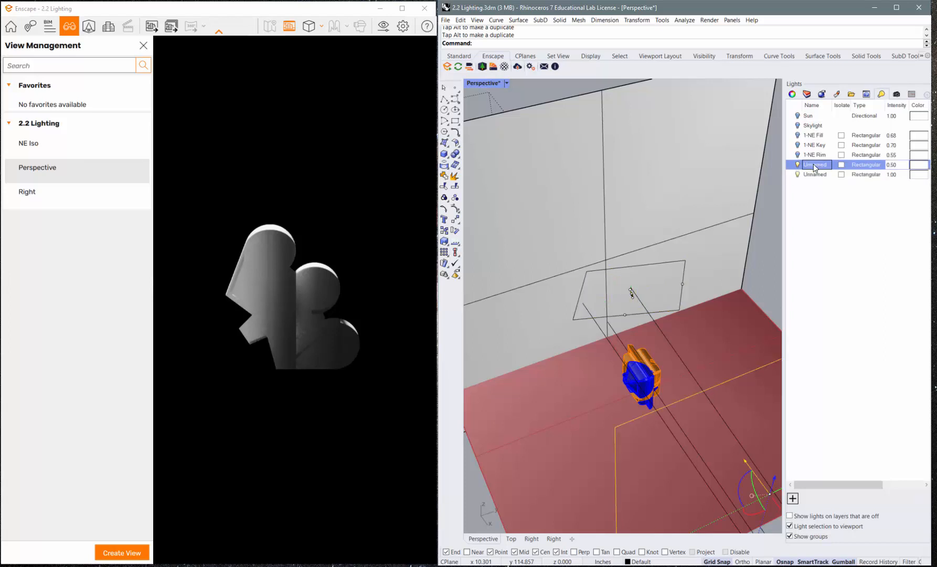
key("BackSpace")
left_click(813, 174)
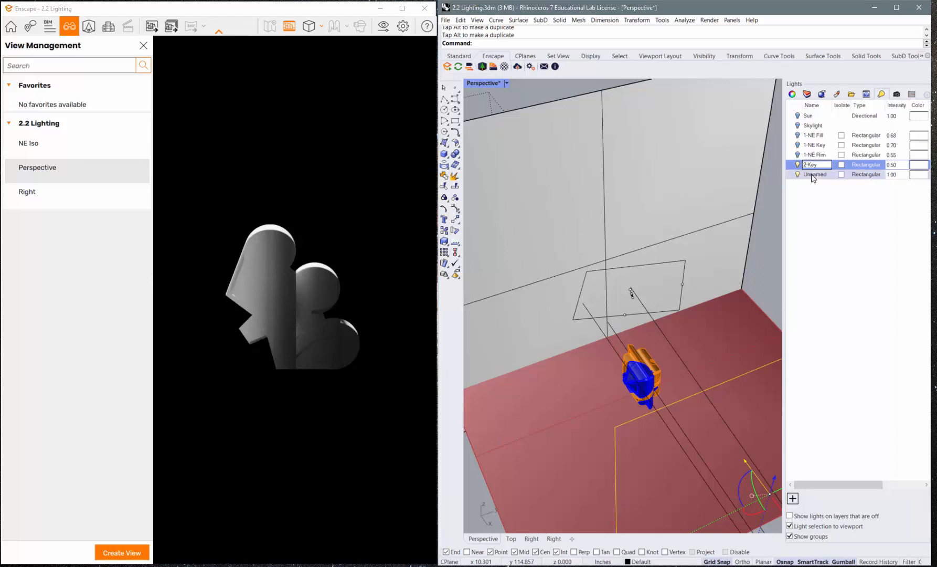
left_click(811, 174)
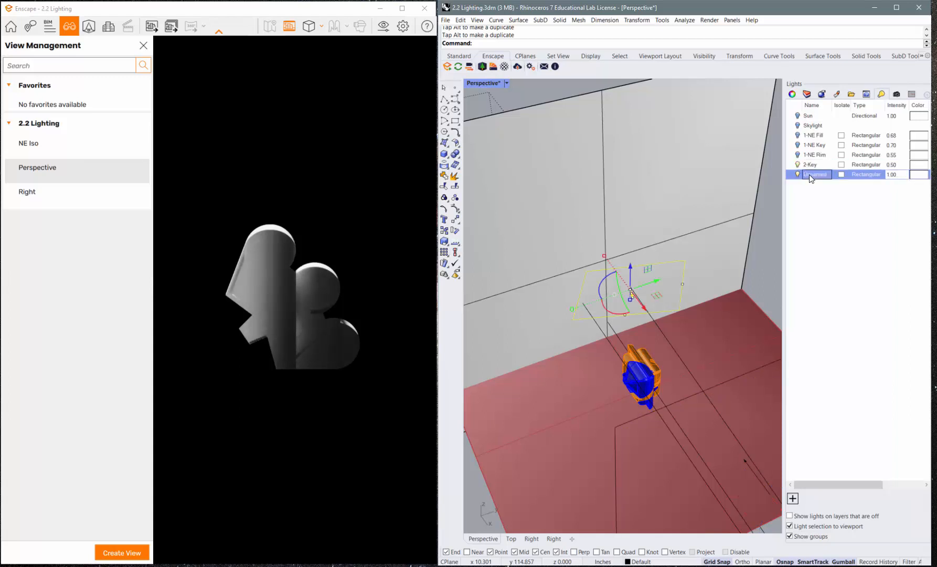
key("BackSpace")
type("2-Rim")
key("Return")
Select the large 2-Key light in front of the model in the Perspective view
scroll(550, 259, "down", 6)
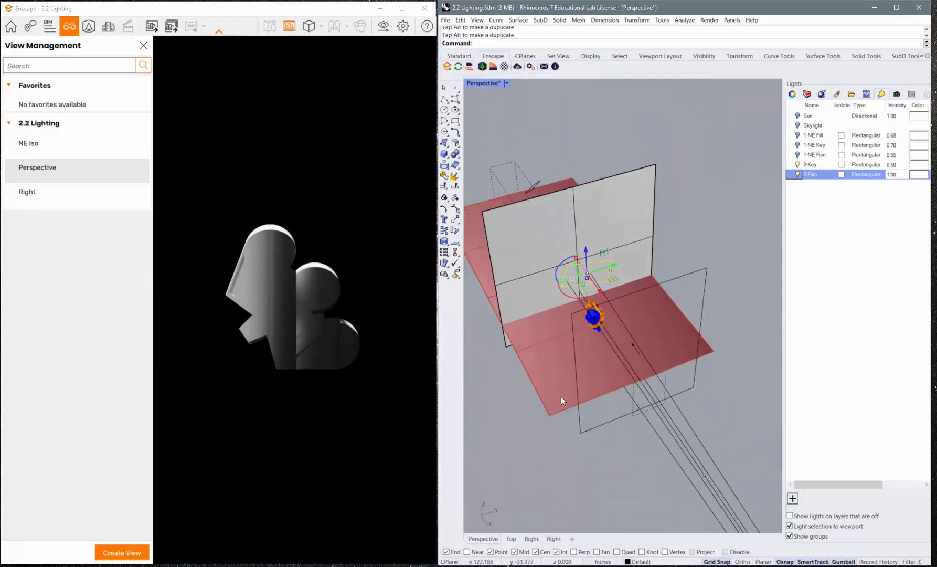
left_click(558, 428)
left_click(618, 420)
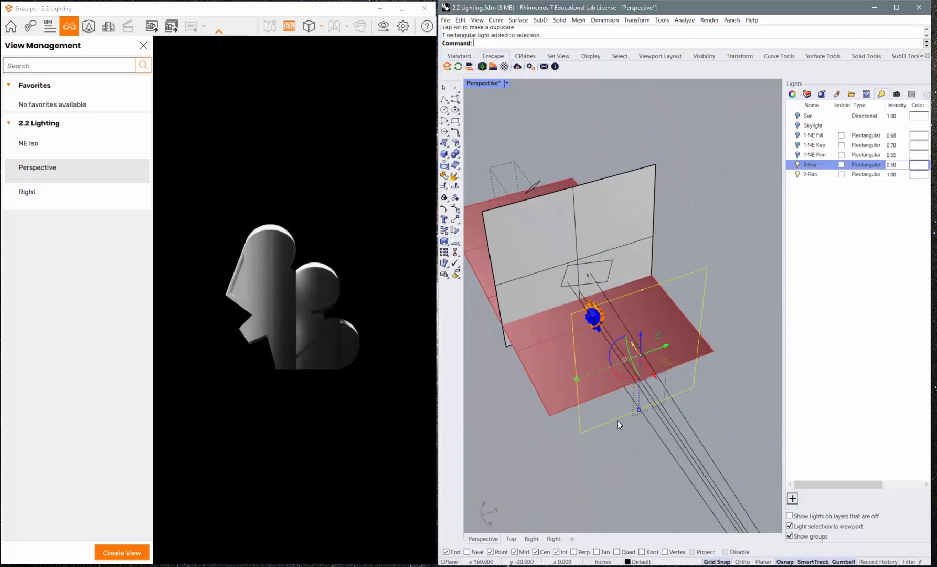
left_click_drag(615, 346, 610, 357)
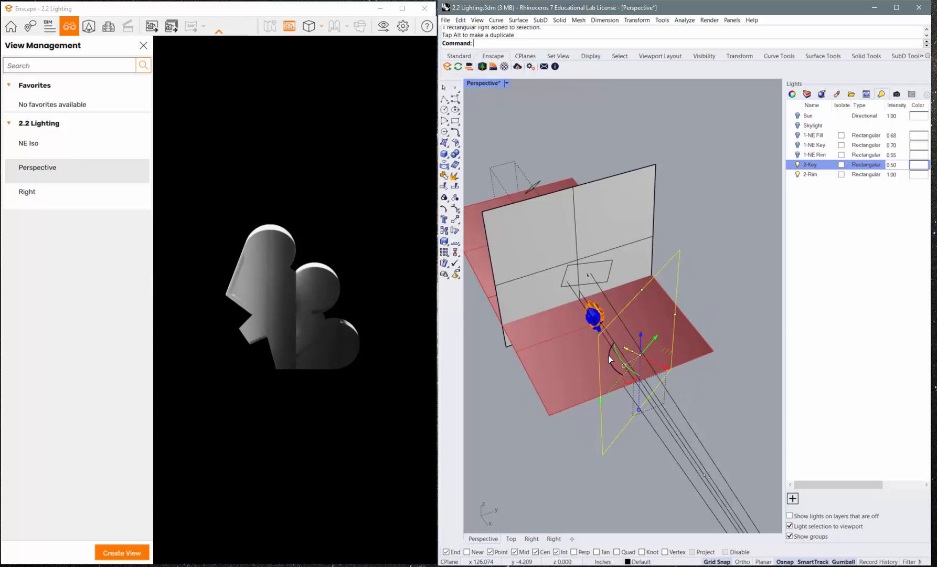
left_click_drag(609, 355, 617, 326)
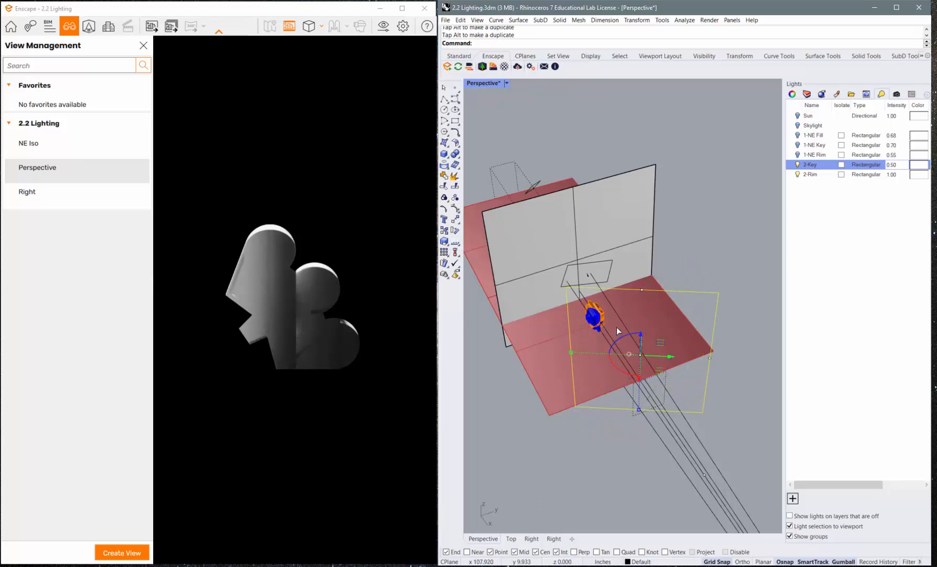
key("ctrl+z")
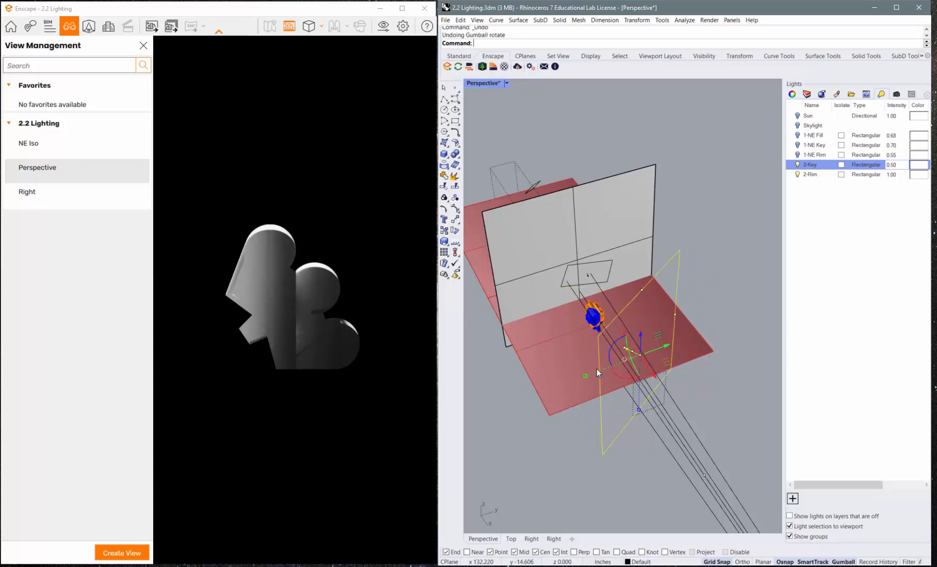
key("ctrl+z")
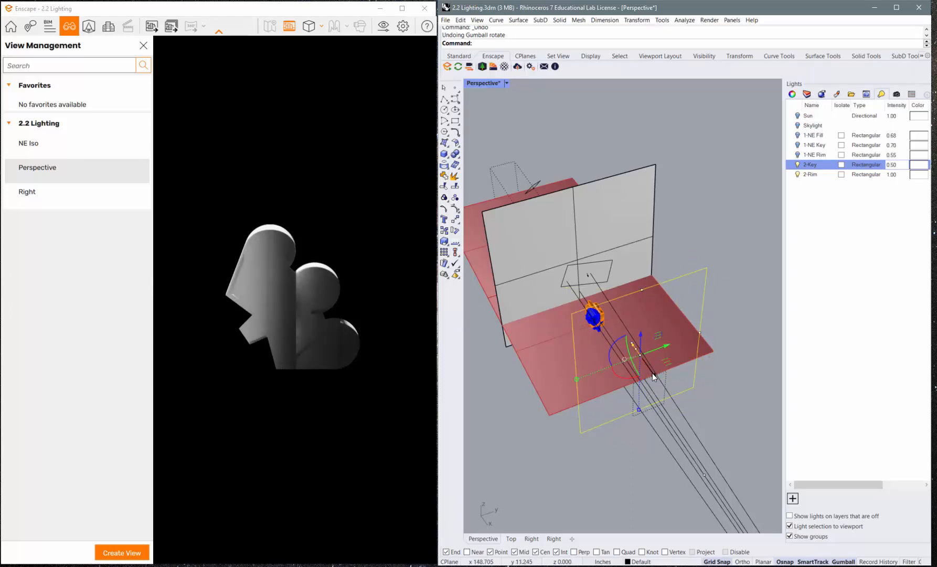
Move the 2-Key light along X closer to the model, raise it slightly along Z, and deselect it
left_click_drag(652, 372, 629, 340)
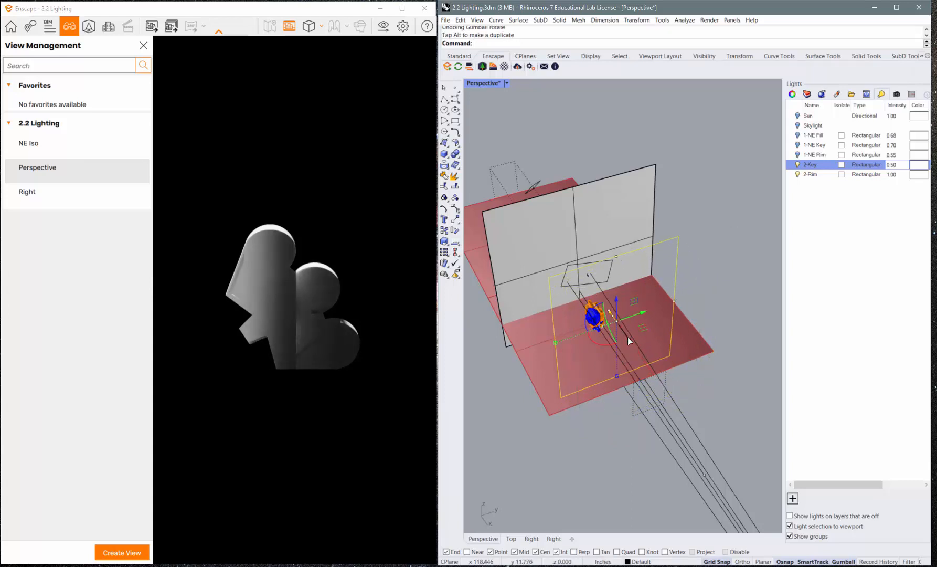
right_click_drag(605, 364, 610, 397)
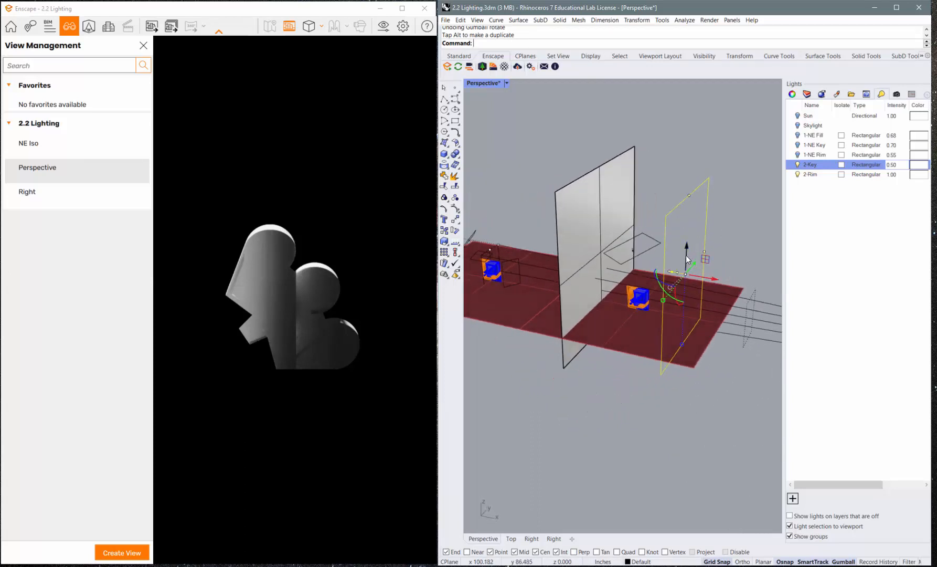
mouse_move(687, 252)
left_mouse_down()
mouse_move(686, 203)
mouse_move(691, 238)
left_mouse_up()
left_click(662, 426)
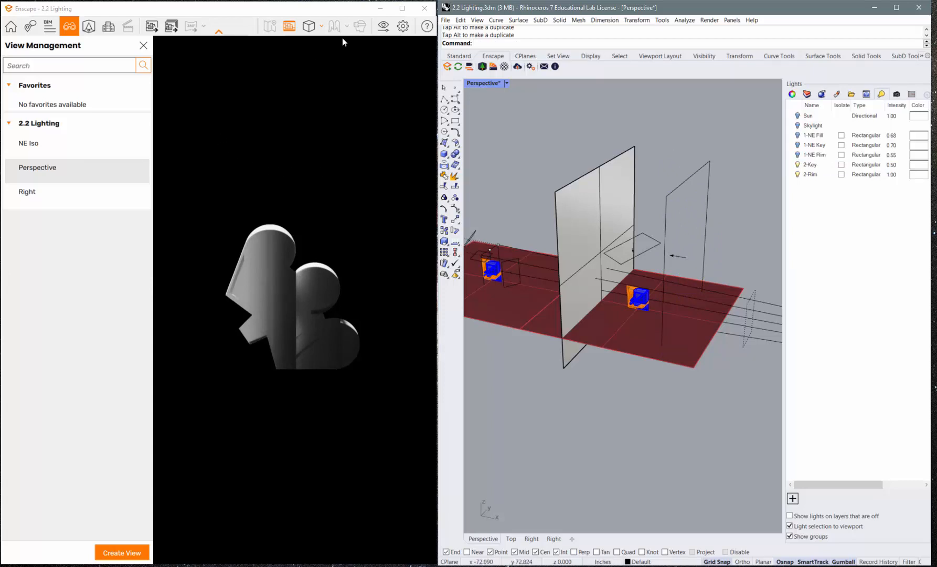
In Enscape's Visual Settings, set the 02 - Right preset's exposure to 39 %
left_click(402, 27)
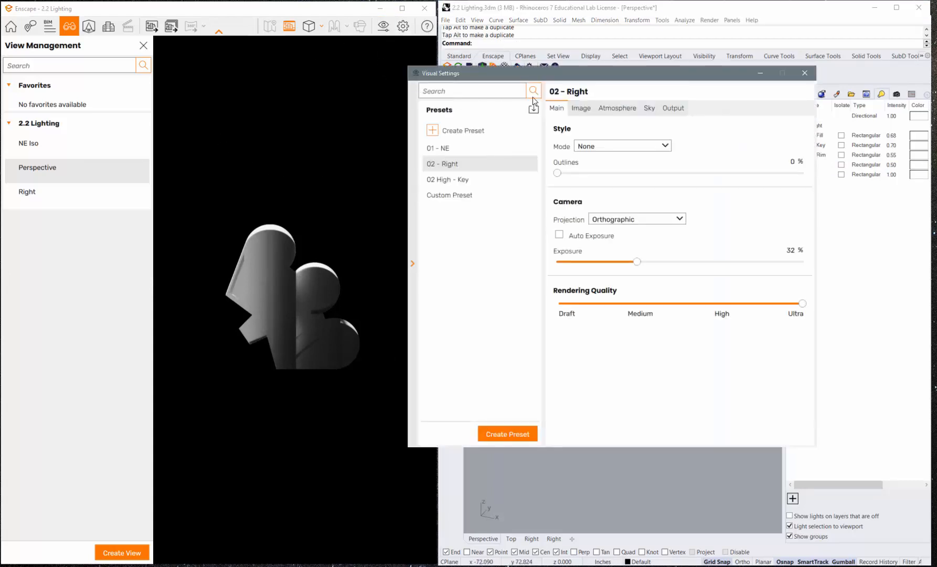
left_click_drag(632, 74, 665, 70)
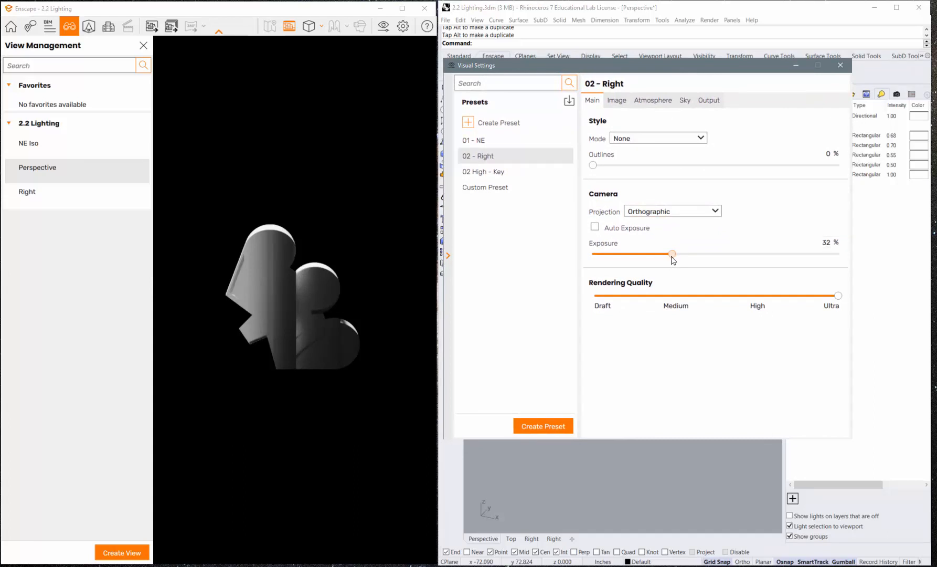
mouse_move(672, 257)
left_mouse_down()
mouse_move(634, 263)
mouse_move(700, 263)
mouse_move(662, 265)
mouse_move(689, 265)
left_mouse_up()
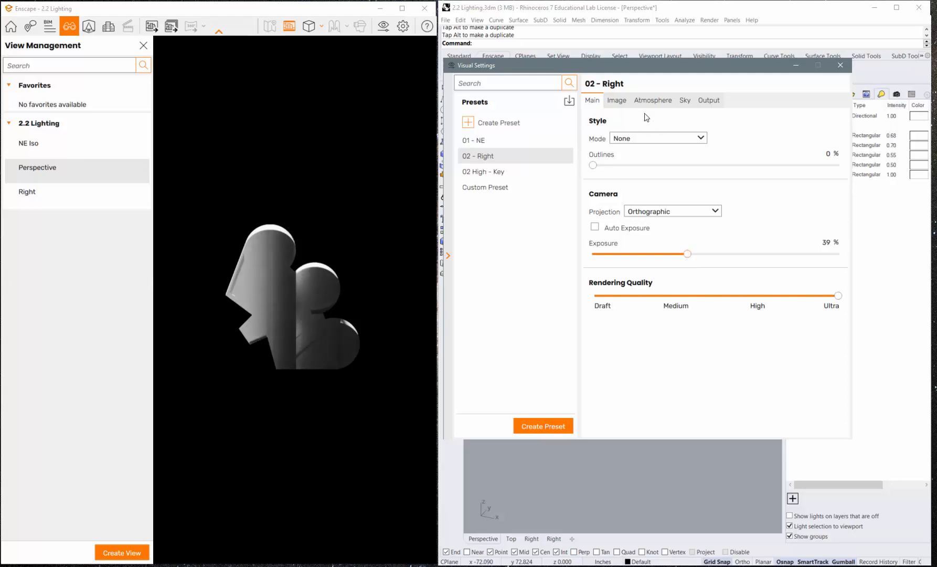
Set the 02 - Right preset's image corrections to -12 % highlights and 13 % shadows
left_click(618, 101)
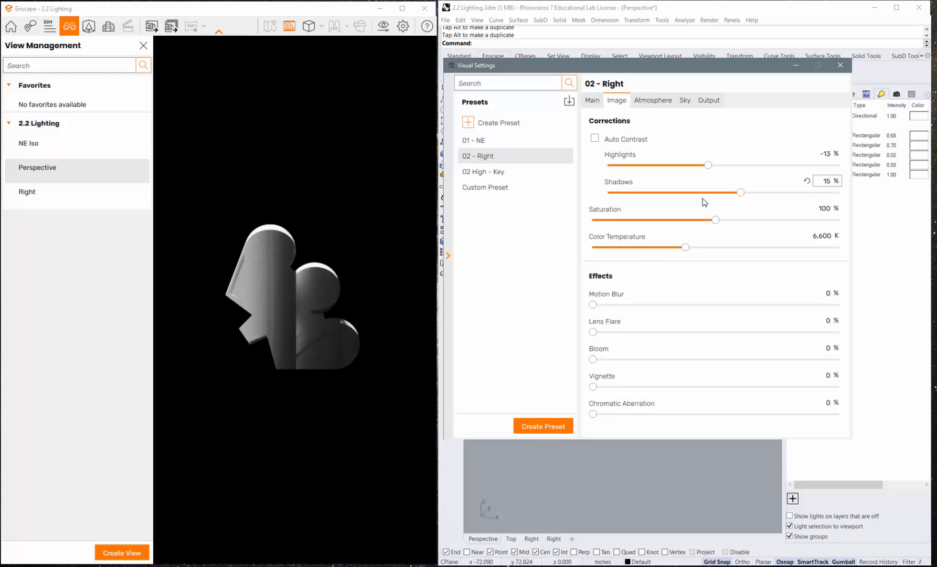
mouse_move(742, 196)
left_mouse_down()
mouse_move(791, 198)
mouse_move(621, 196)
mouse_move(711, 203)
mouse_move(778, 190)
mouse_move(748, 194)
left_mouse_up()
left_click_drag(709, 167, 709, 193)
Try a warmer color temperature of 5,568 K and reset it to the default
left_click_drag(686, 249, 669, 267)
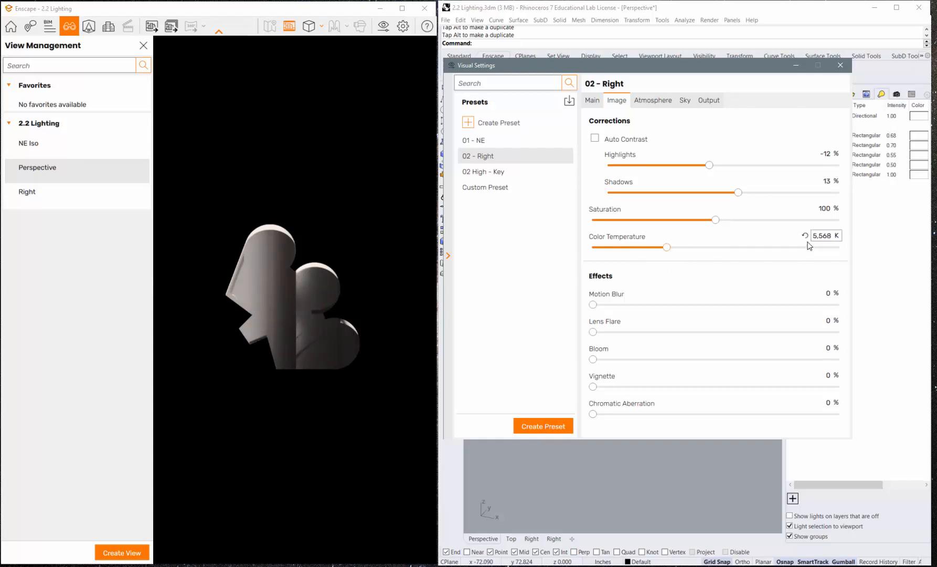
left_click(807, 235)
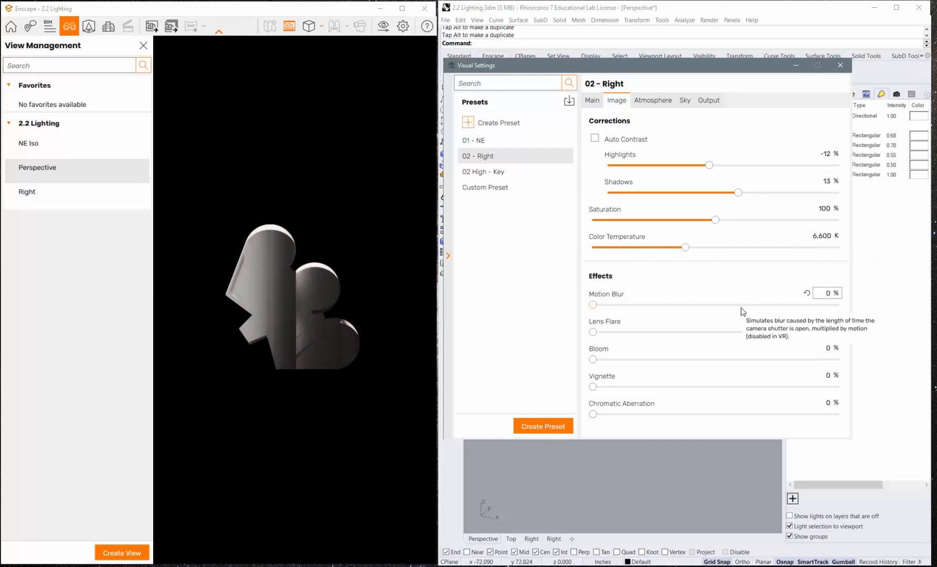
Set the 02 - Right preset's artificial light brightness to 122 %
left_click(654, 101)
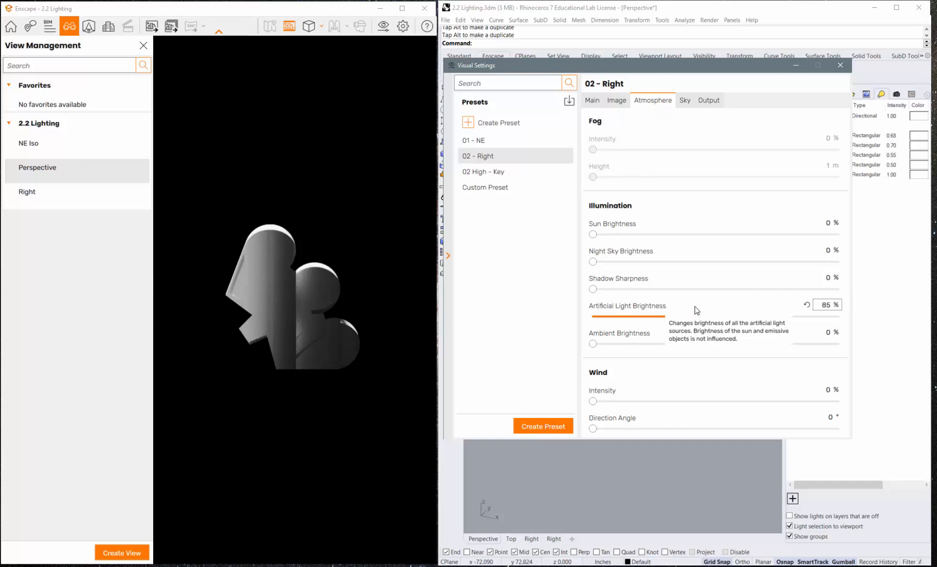
left_click(593, 101)
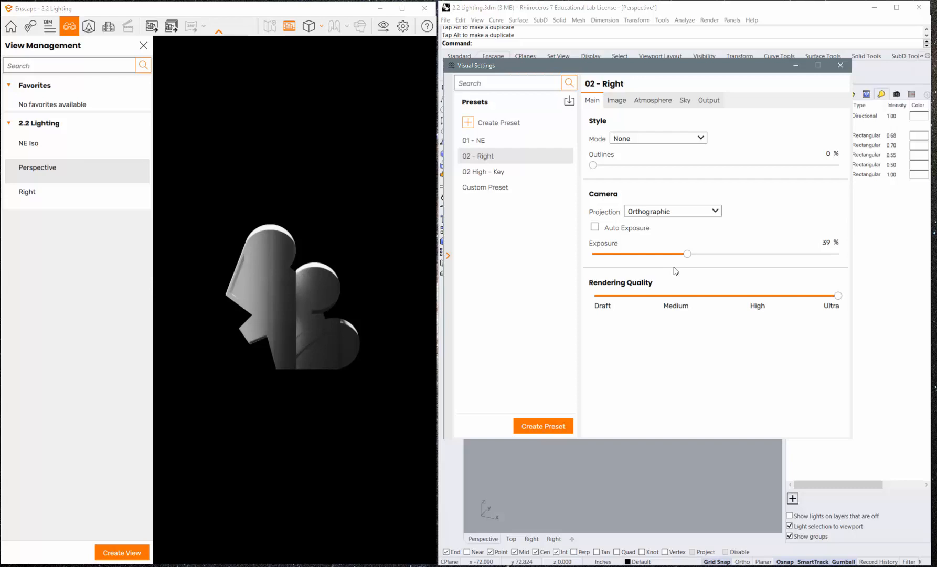
left_click(617, 102)
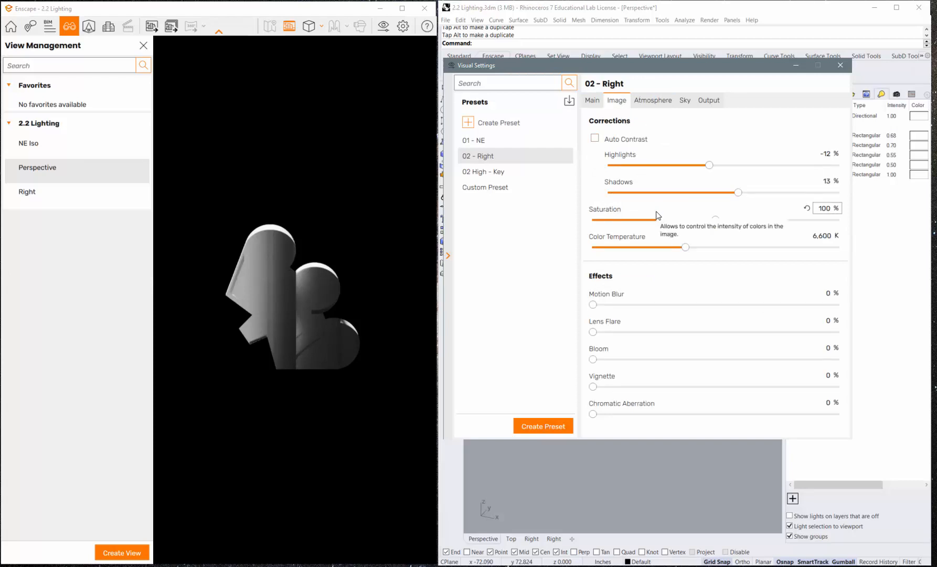
left_click(647, 102)
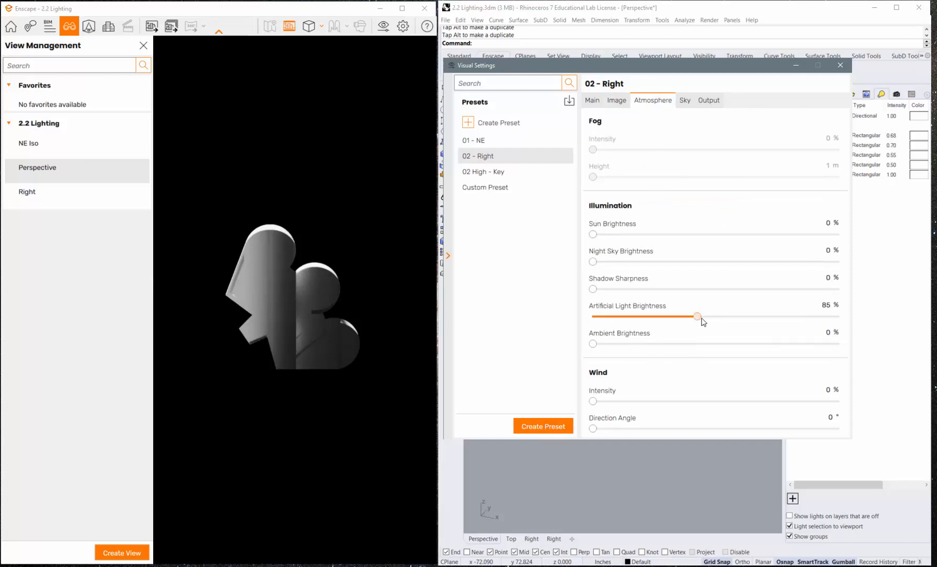
left_click_drag(702, 318, 782, 329)
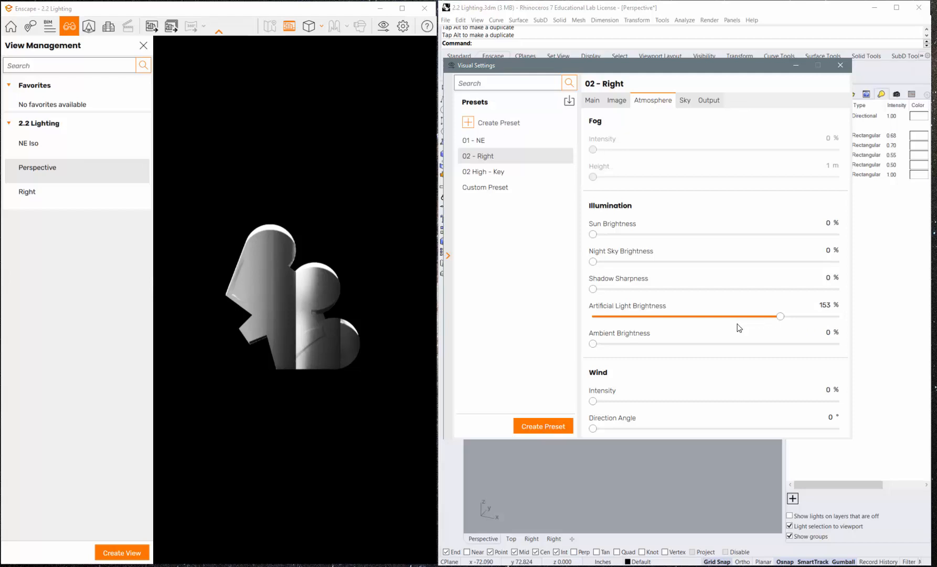
left_click_drag(781, 320, 743, 326)
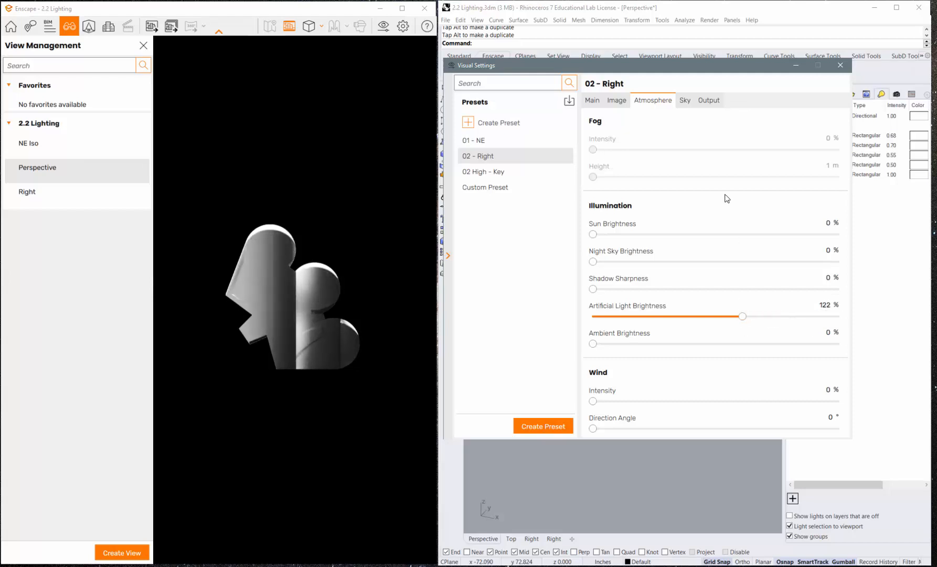
Set the 02 - Right preset's skybox rotation to 46°, trying a dimmer skybox brightness and restoring it to 2,000 lux
left_click(685, 100)
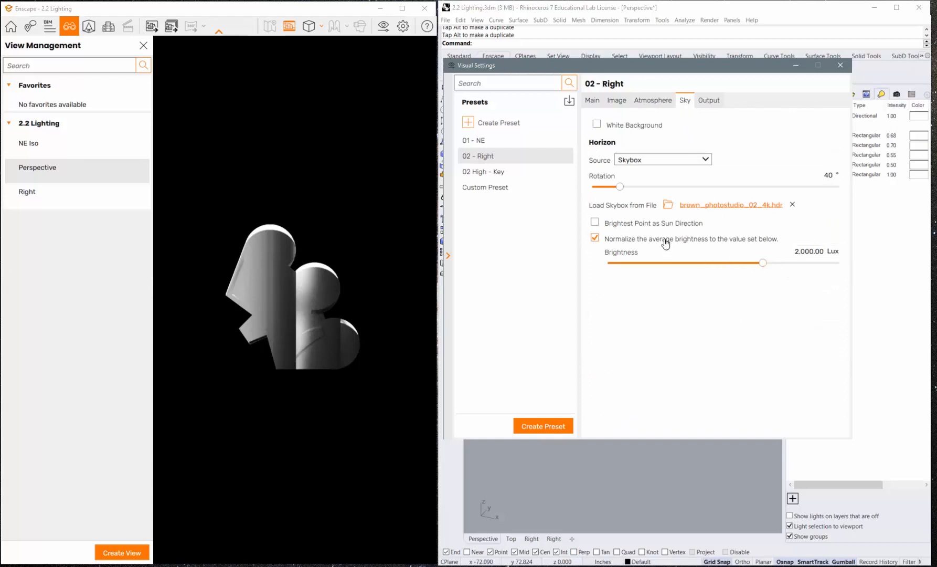
mouse_move(620, 186)
left_mouse_down()
mouse_move(673, 188)
mouse_move(623, 189)
left_mouse_up()
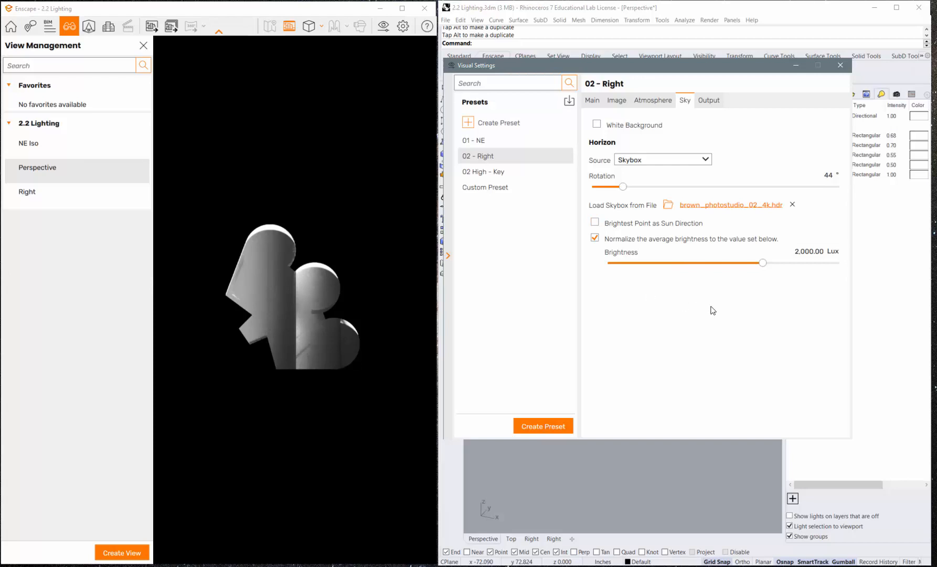
mouse_move(762, 264)
left_mouse_down()
mouse_move(712, 274)
mouse_move(790, 272)
mouse_move(759, 277)
left_mouse_up()
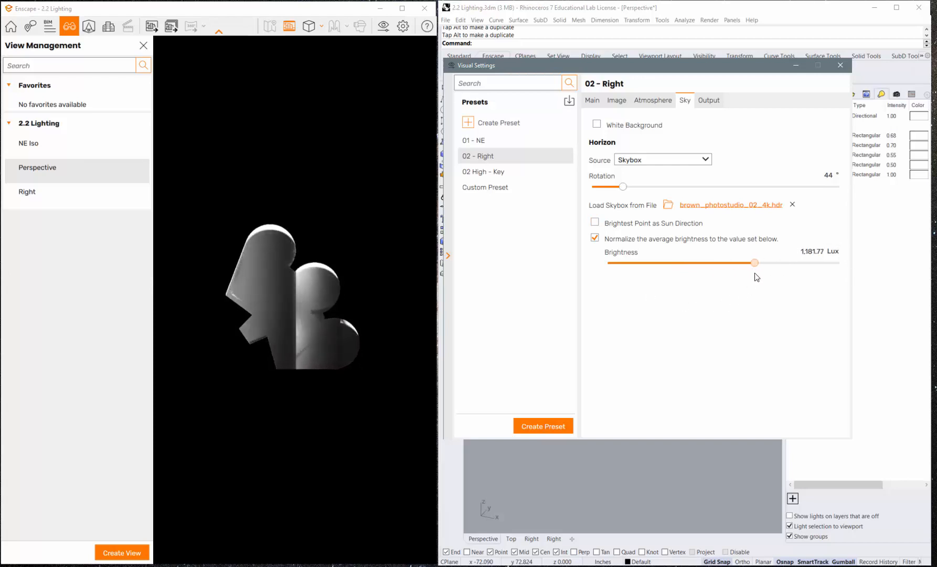
left_click(793, 252)
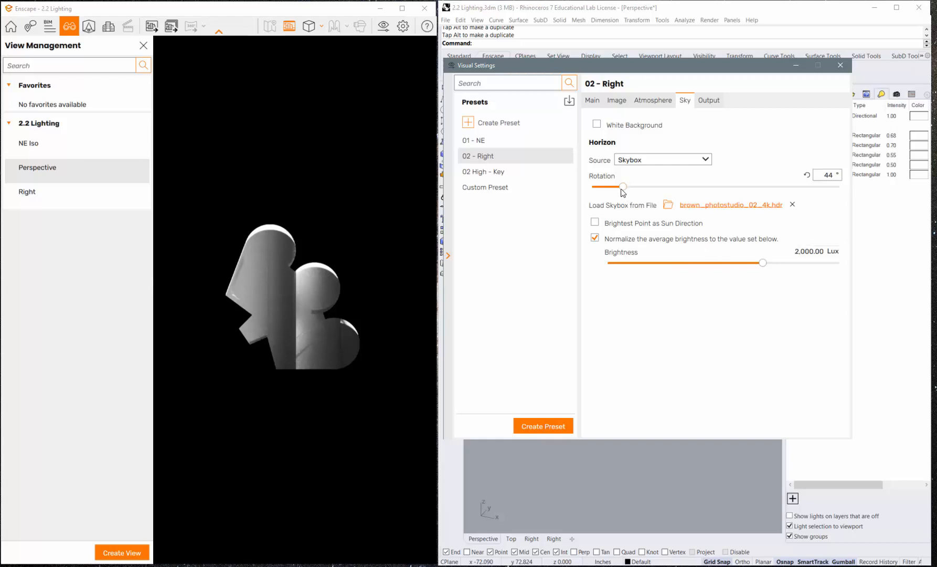
left_click_drag(623, 188, 580, 196)
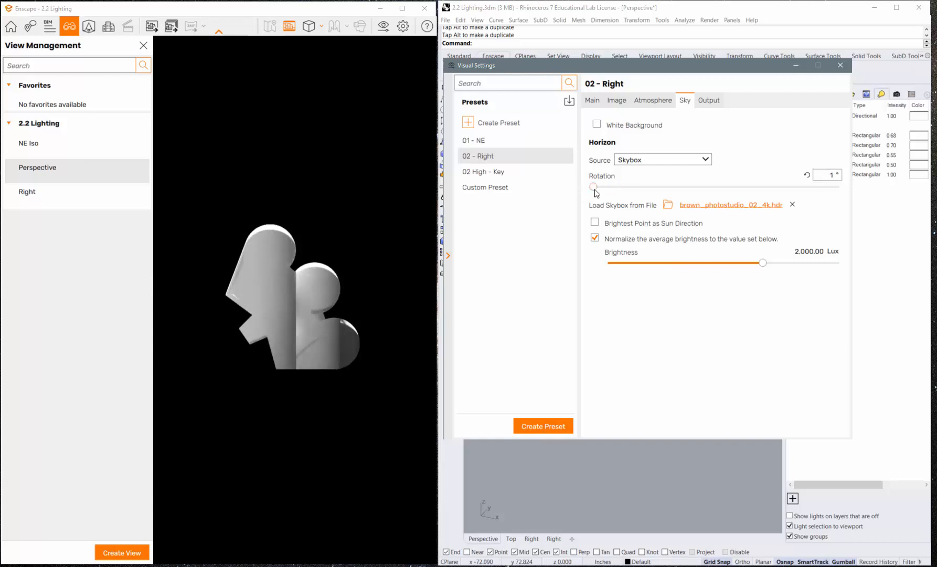
left_click_drag(595, 188, 625, 188)
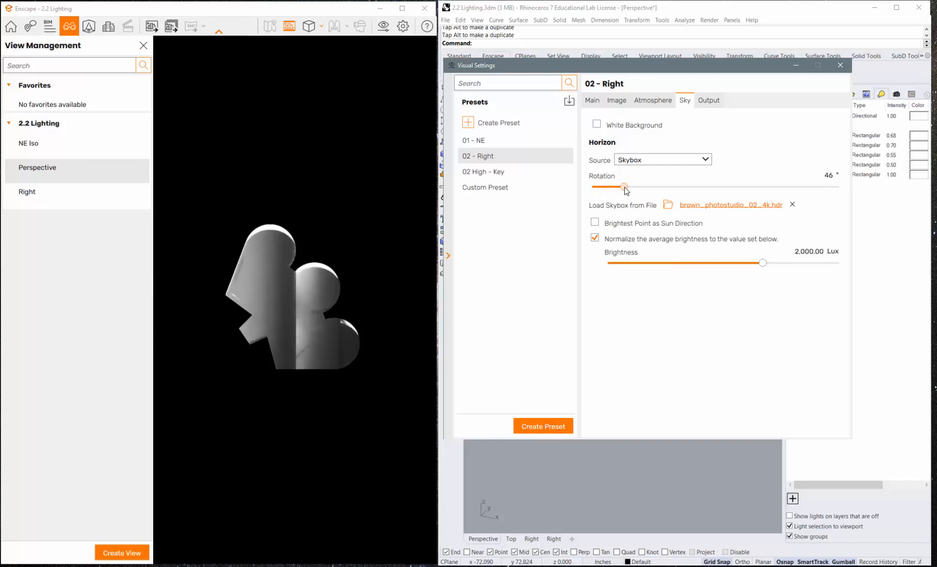
Switch between the saved Perspective and Right views to compare the lighting, ending on Right
left_click(47, 179)
left_click(37, 195)
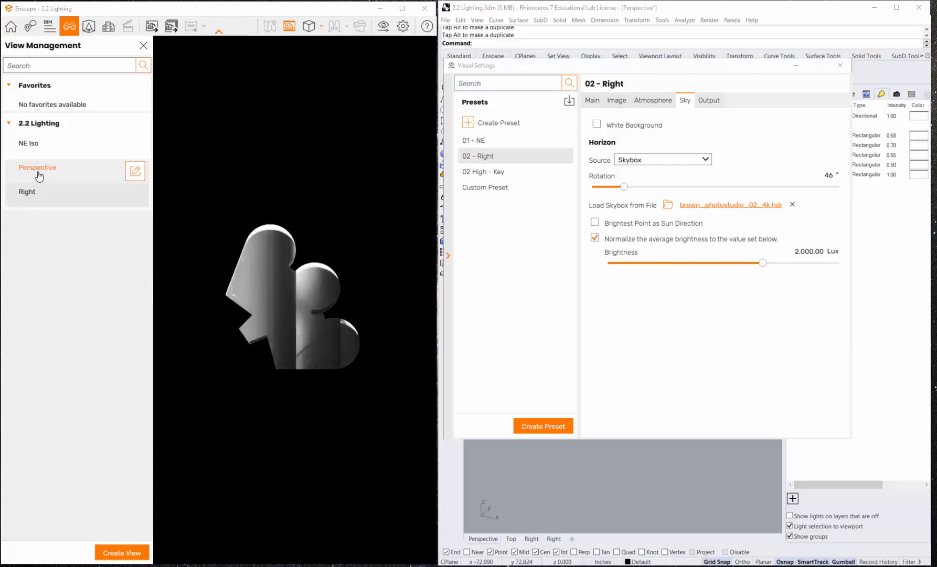
left_click(38, 176)
left_click(30, 191)
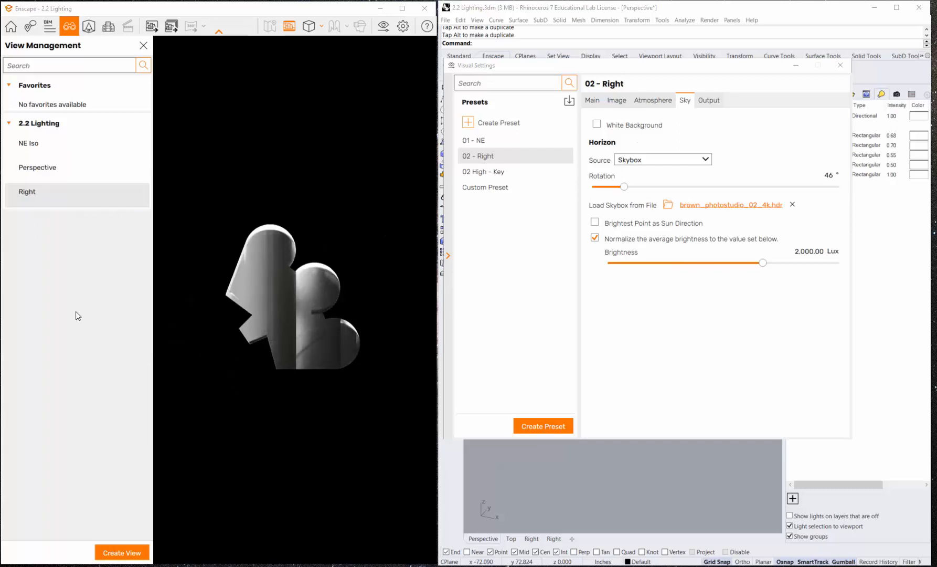